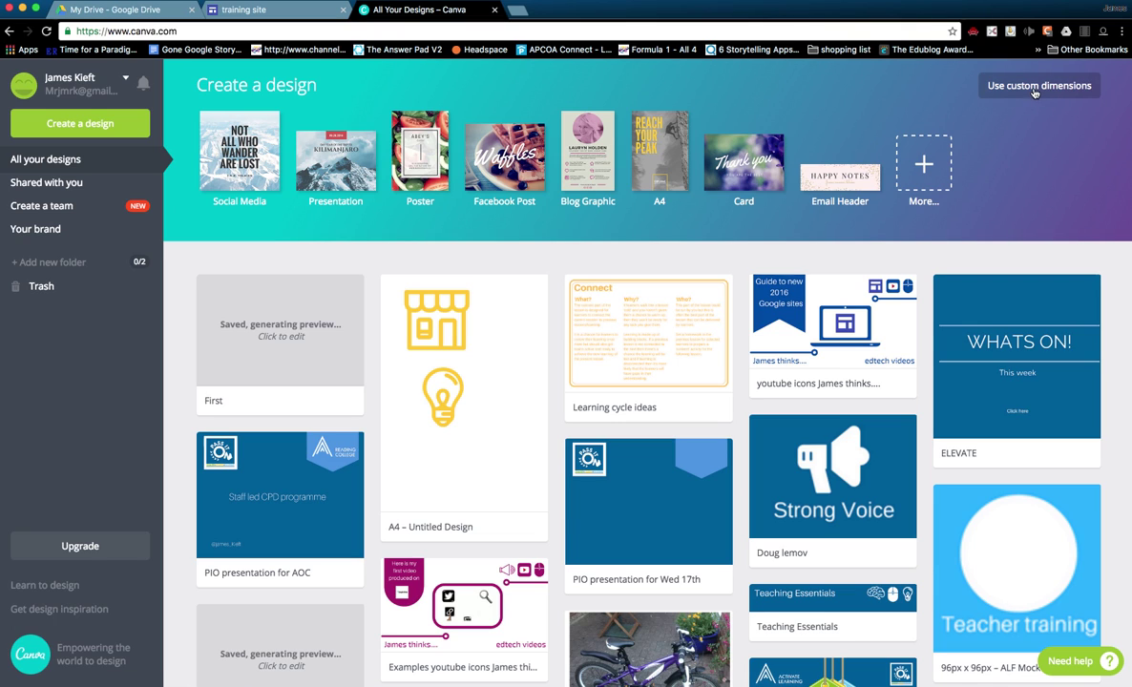
# Step: Create a custom-size Canva design 200 px wide by 133 px high
pyautogui.click(1026, 88)
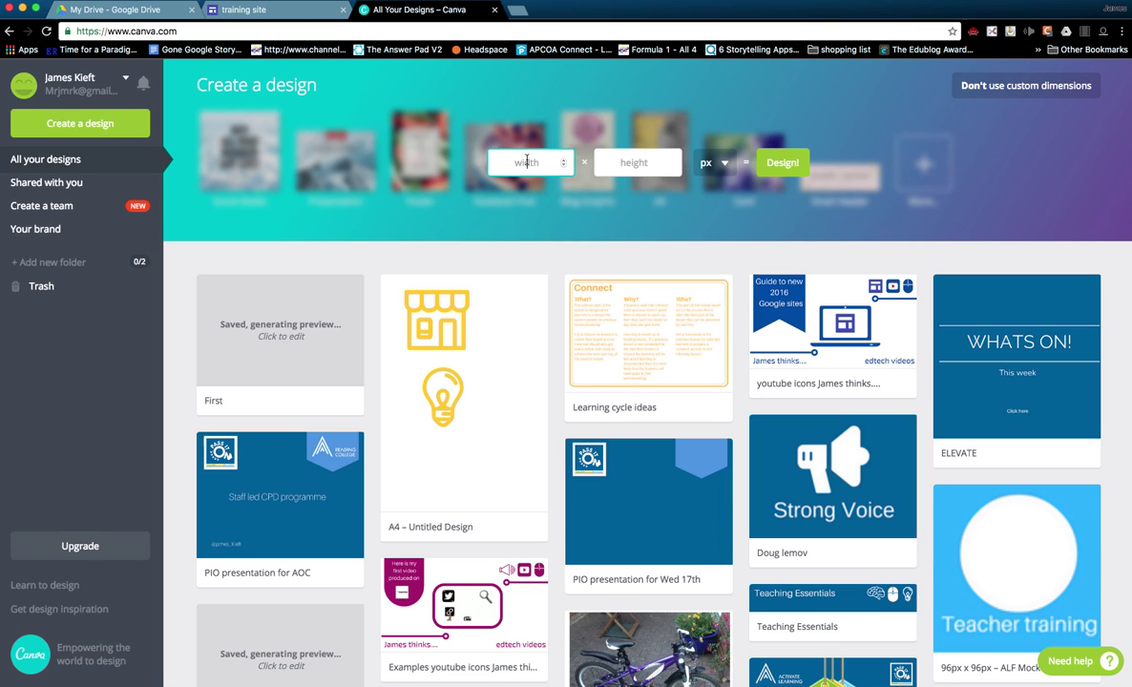
pyautogui.write('200')
pyautogui.click(635, 162)
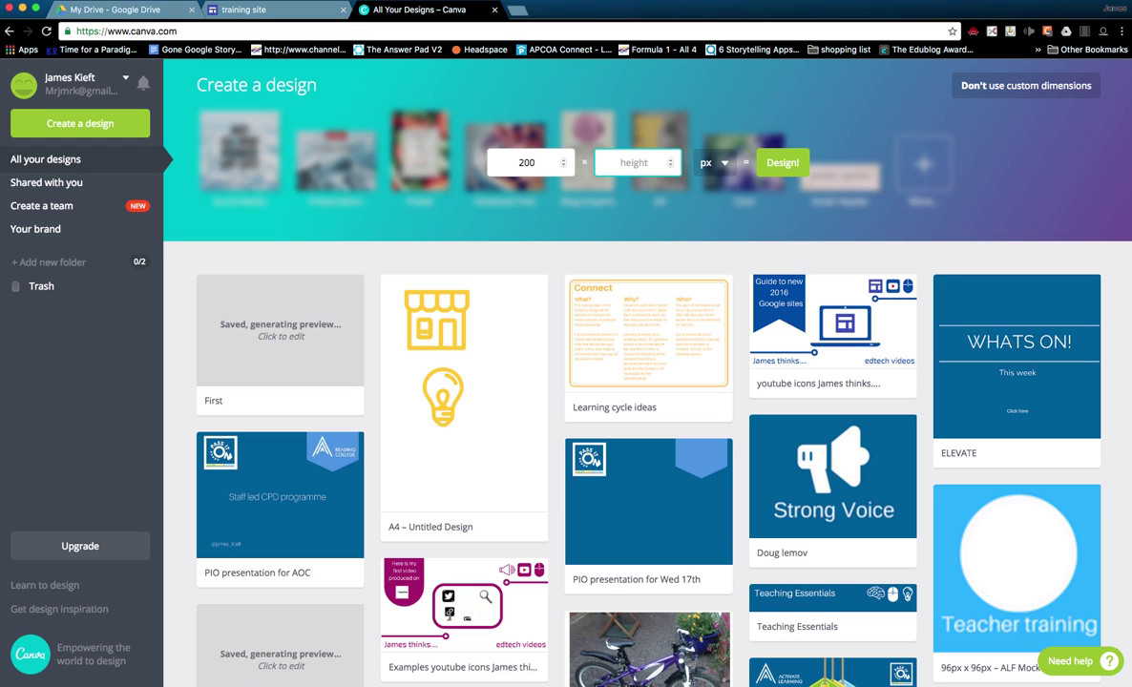
pyautogui.write('133')
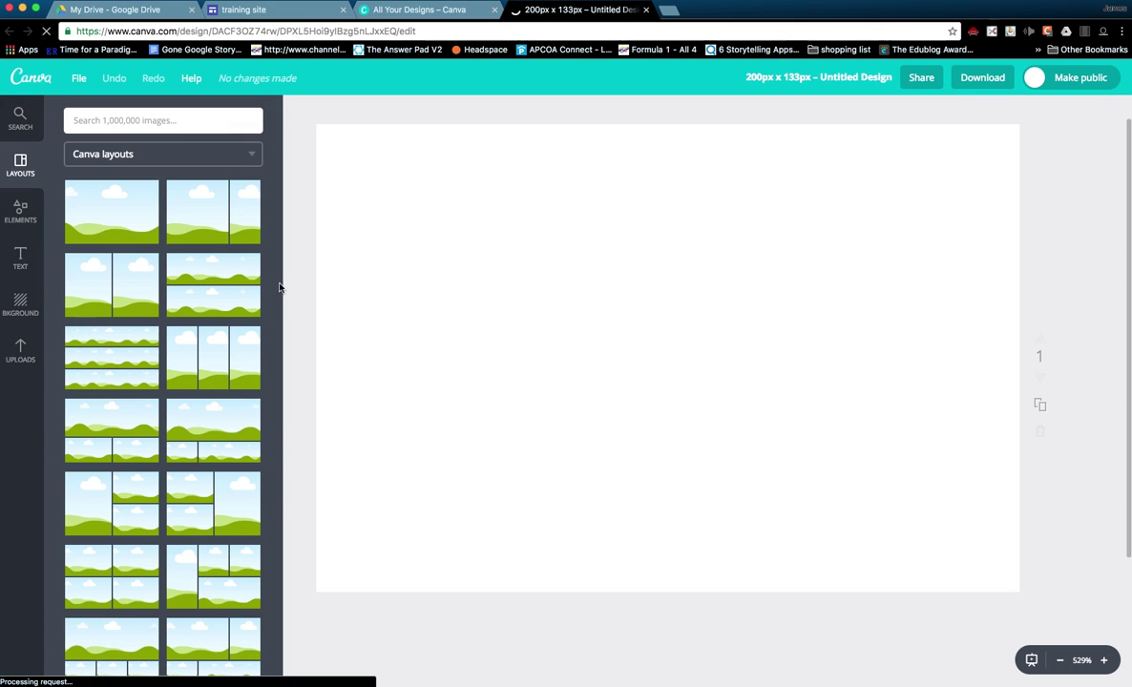
# Step: Apply the blue hexagon pattern as the design's background
pyautogui.click(20, 301)
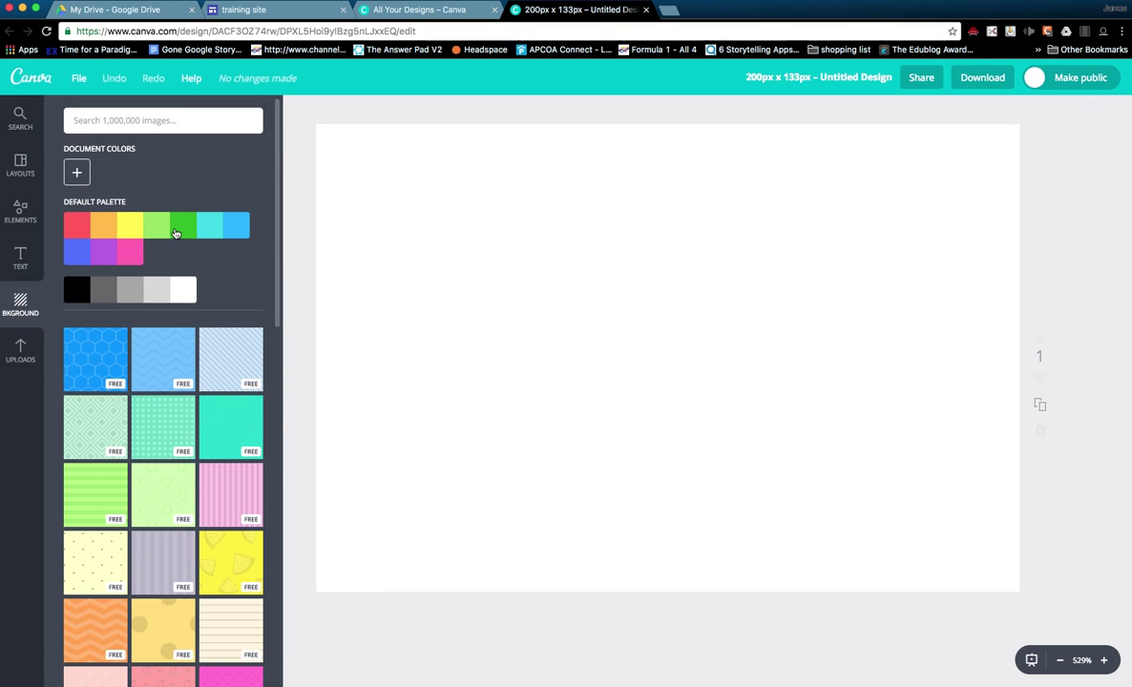
pyautogui.click(93, 369)
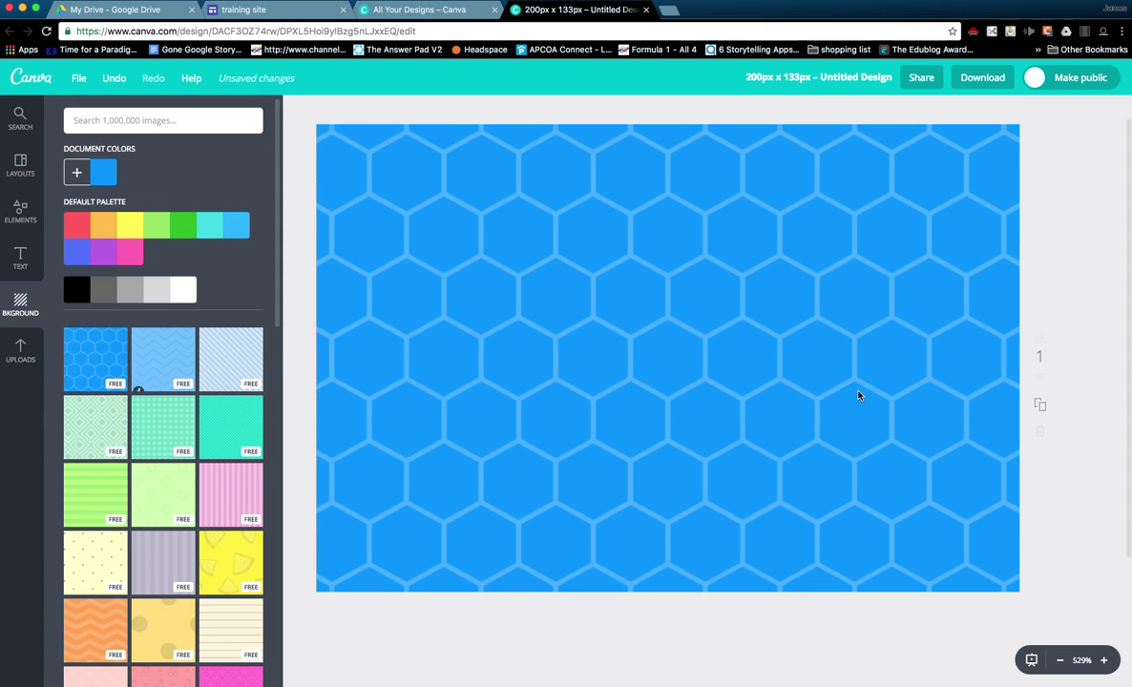
pyautogui.click(26, 254)
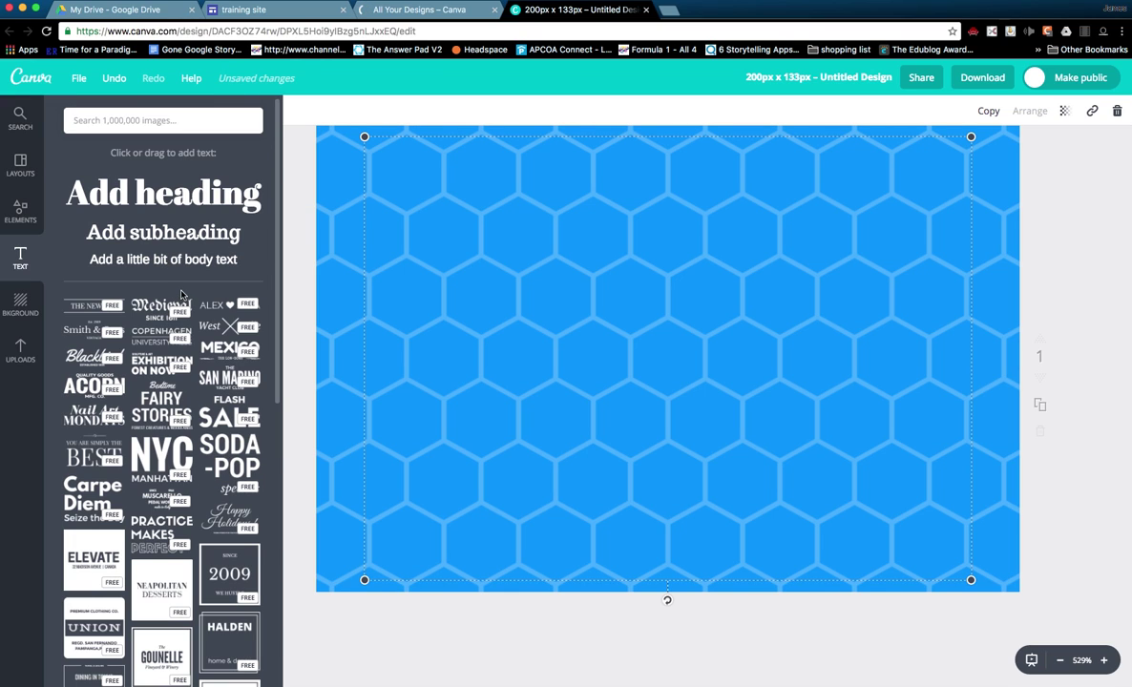
# Step: Add the SODA-POP specials text combo, replacing SODA and -POP with the creator's first name and surname
pyautogui.click(229, 456)
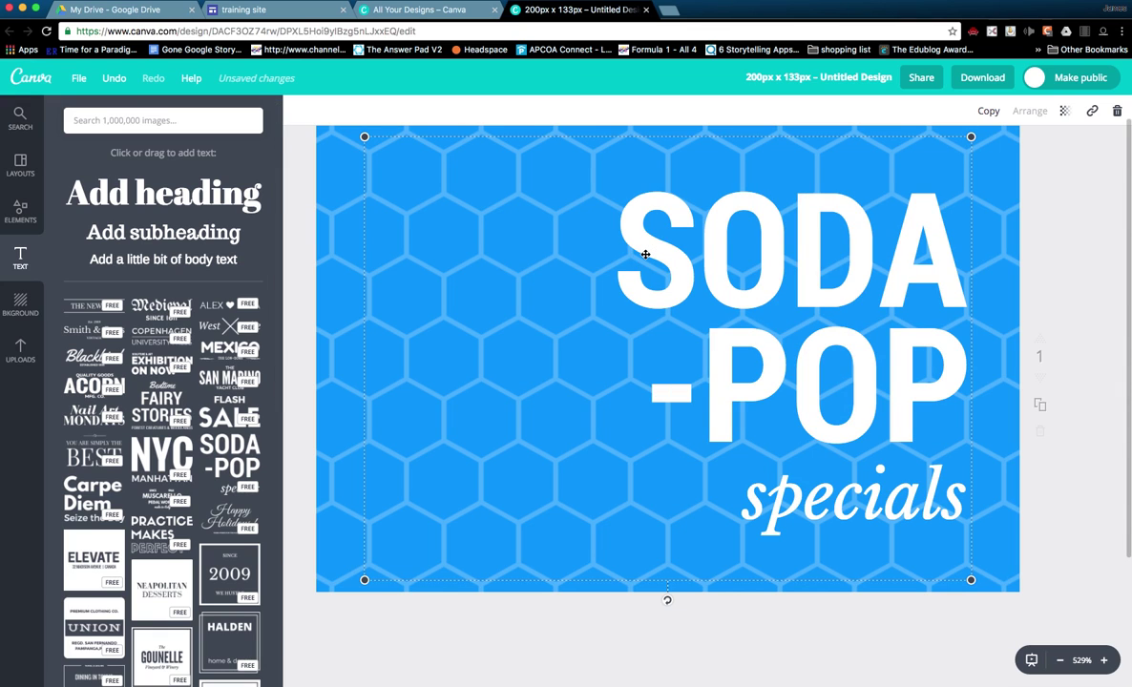
pyautogui.click(638, 254)
pyautogui.hotkey('ctrl', 'a')
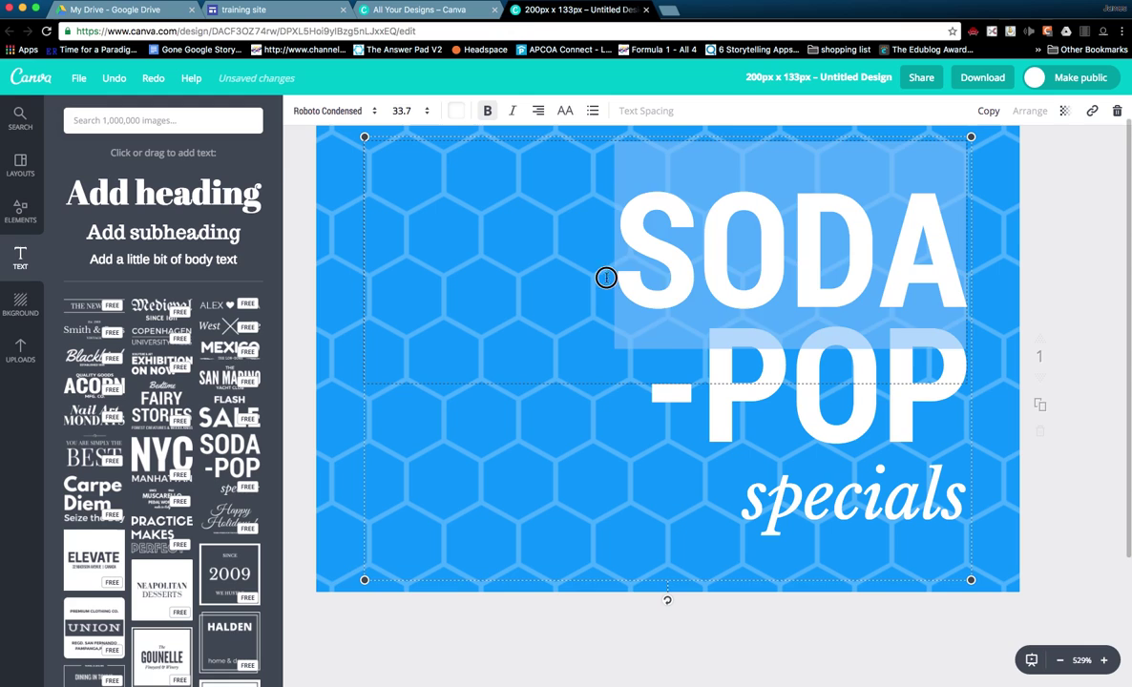
pyautogui.click(607, 275)
pyautogui.moveTo(751, 297); pyautogui.dragTo(940, 454)
pyautogui.write('James')
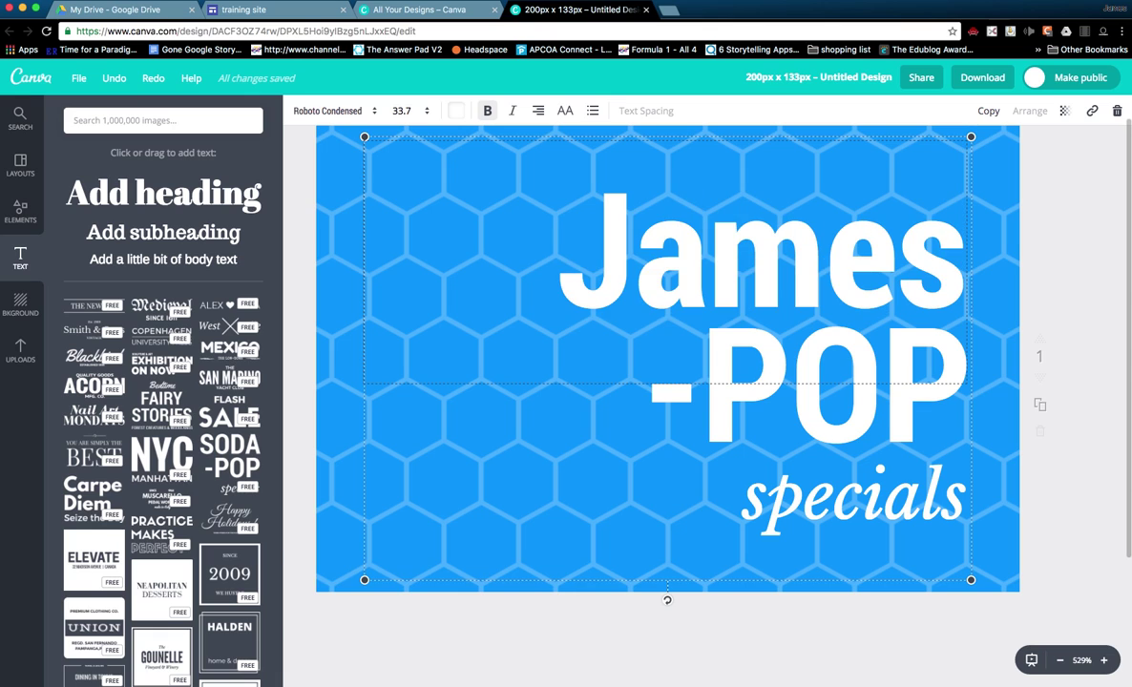
pyautogui.doubleClick(740, 384)
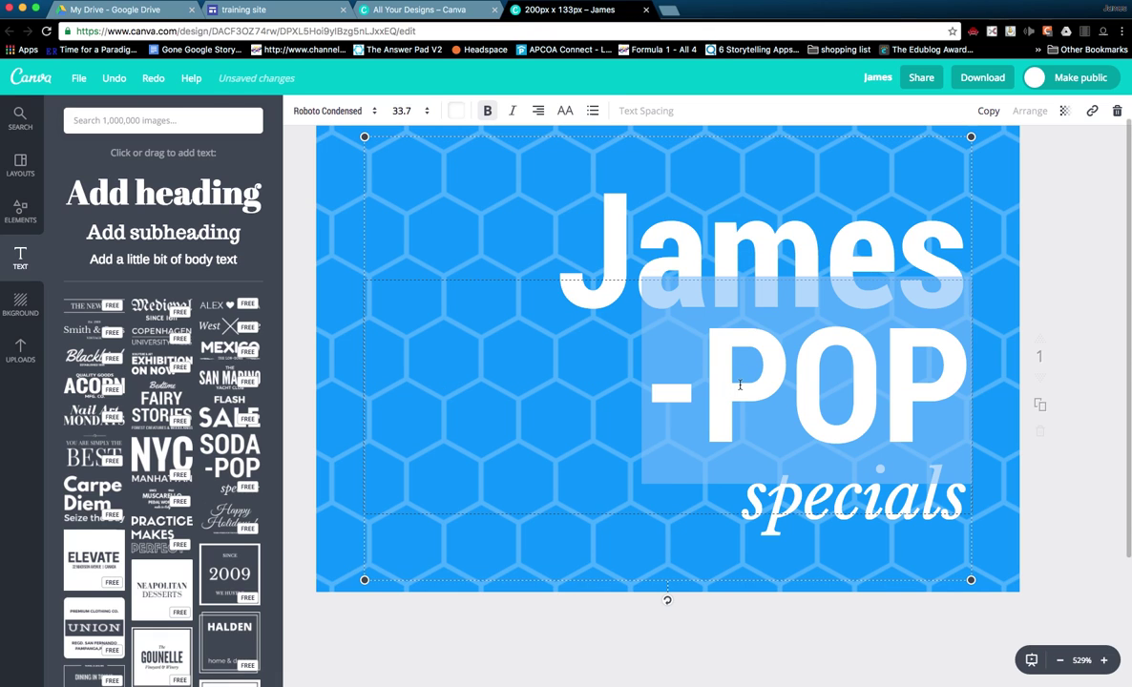
pyautogui.write('Kieft')
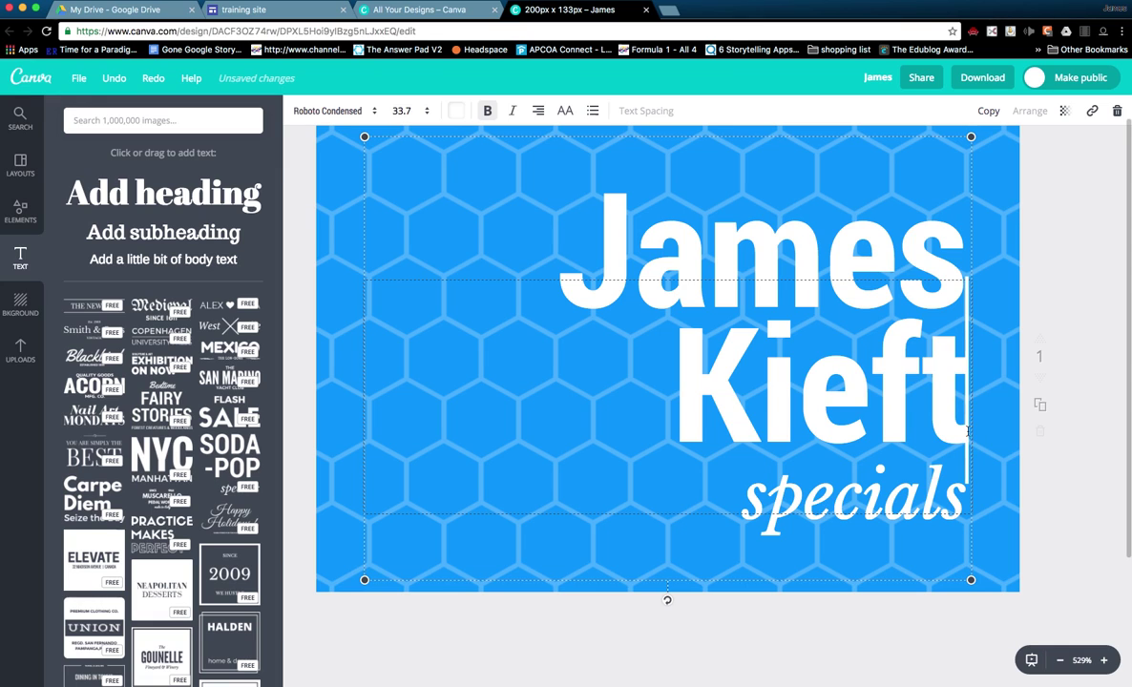
pyautogui.click(1043, 408)
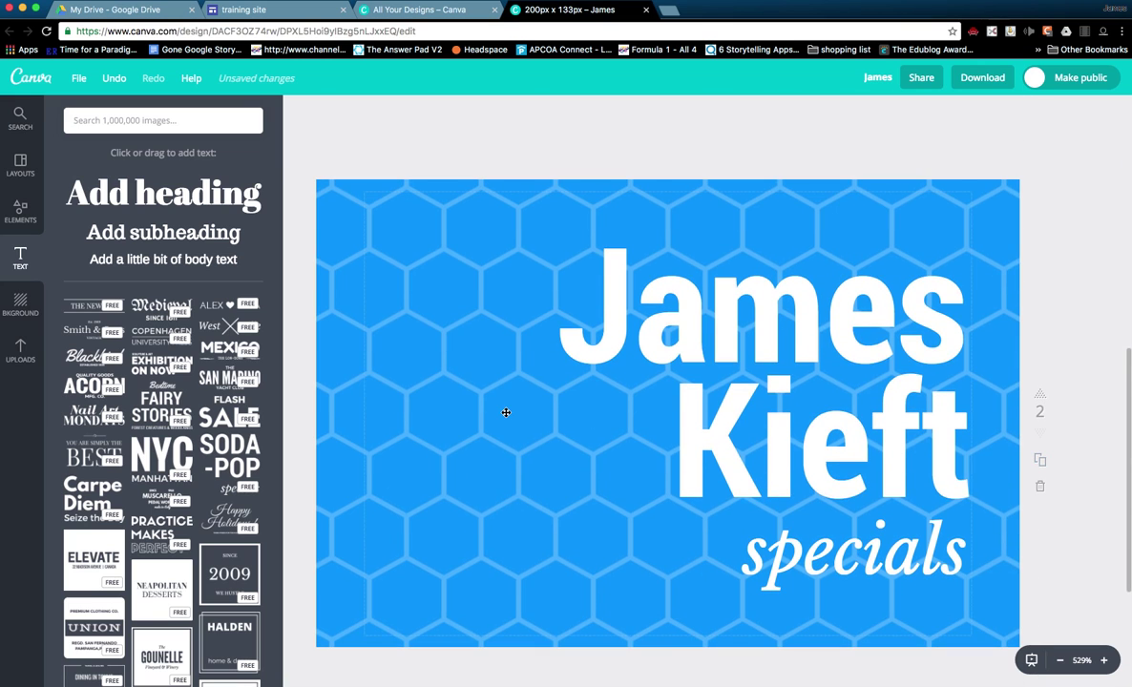
# Step: Recolour page 2's hexagon background purple using the custom colour picker
pyautogui.click(505, 412)
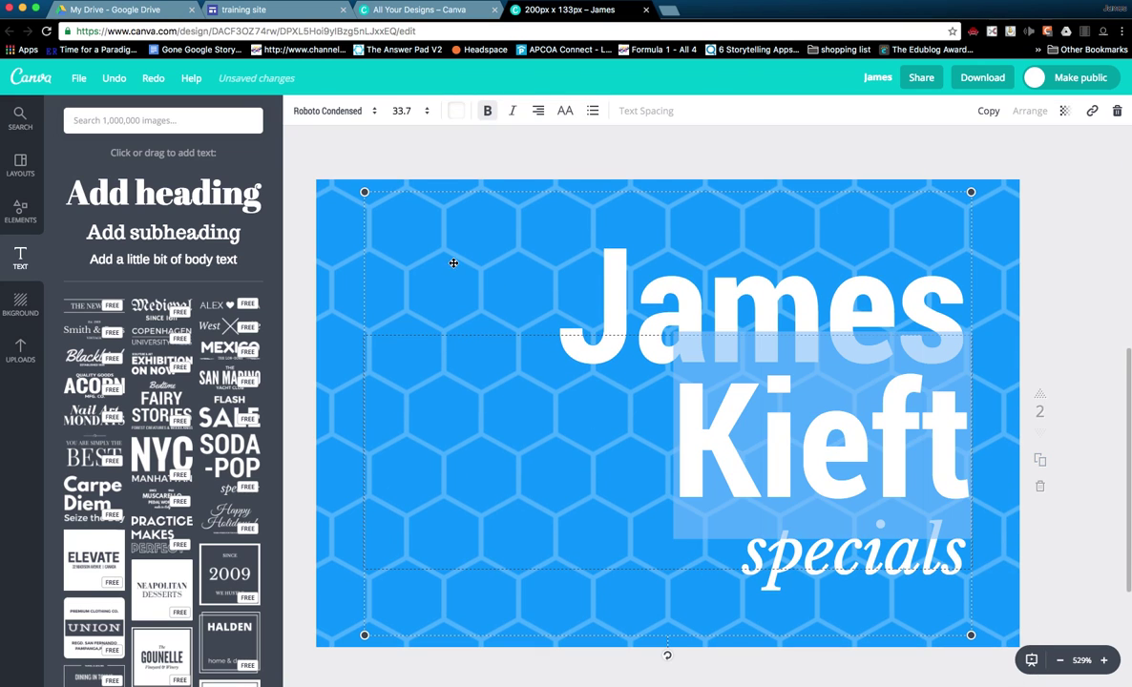
pyautogui.click(321, 233)
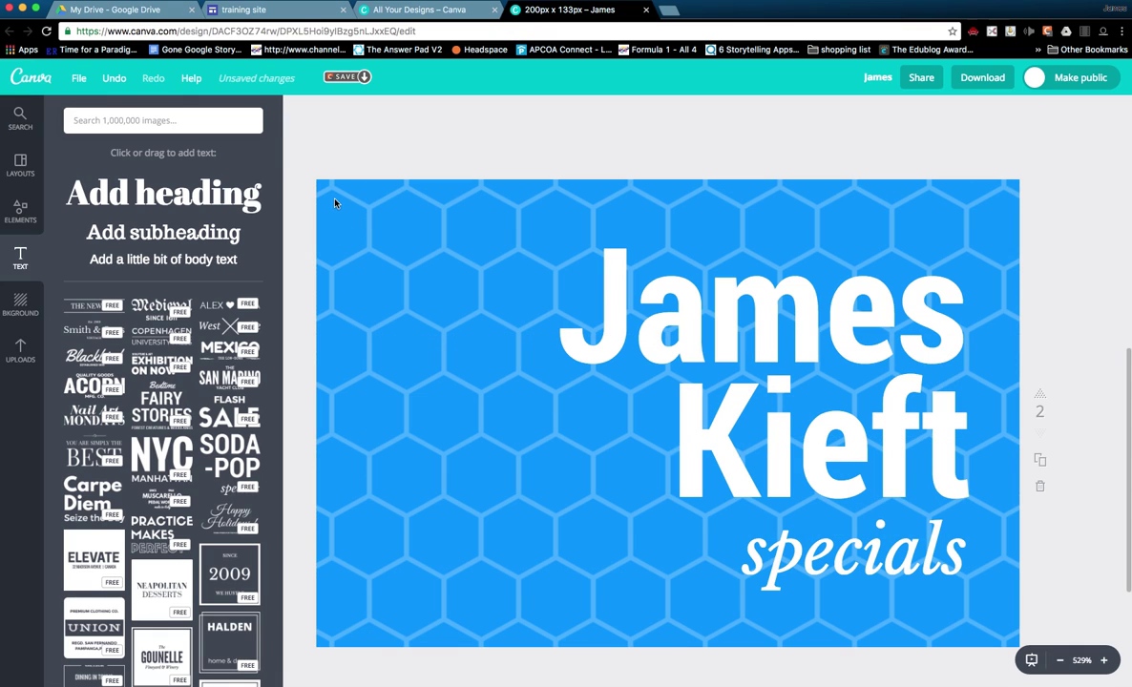
pyautogui.click(336, 201)
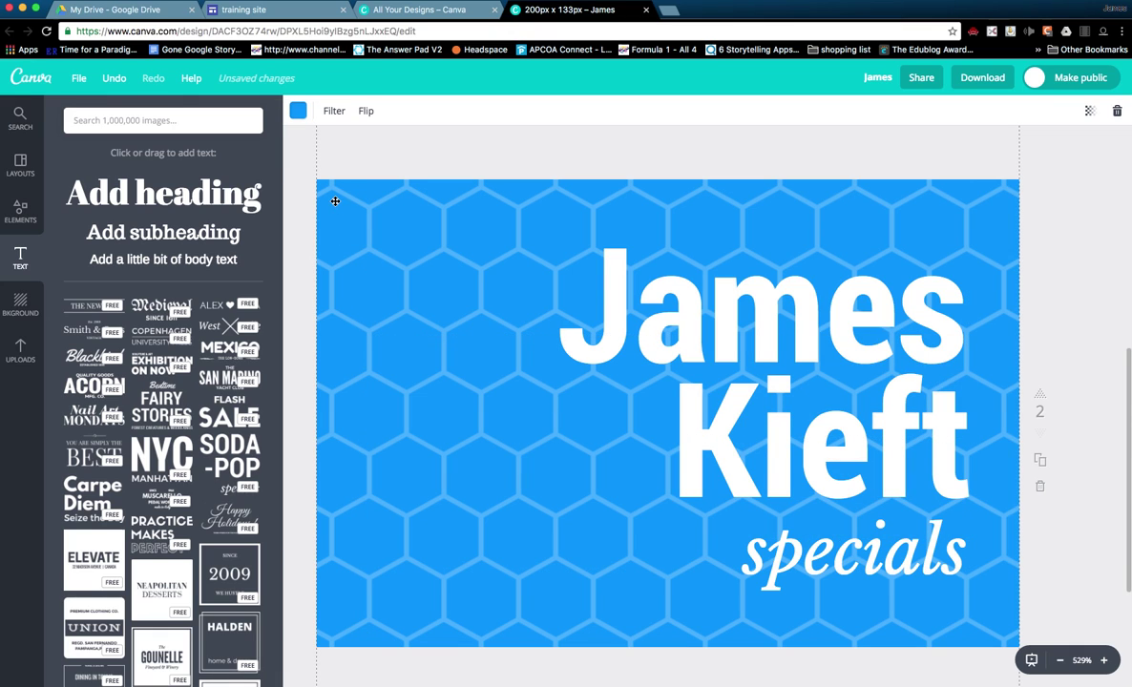
pyautogui.click(298, 111)
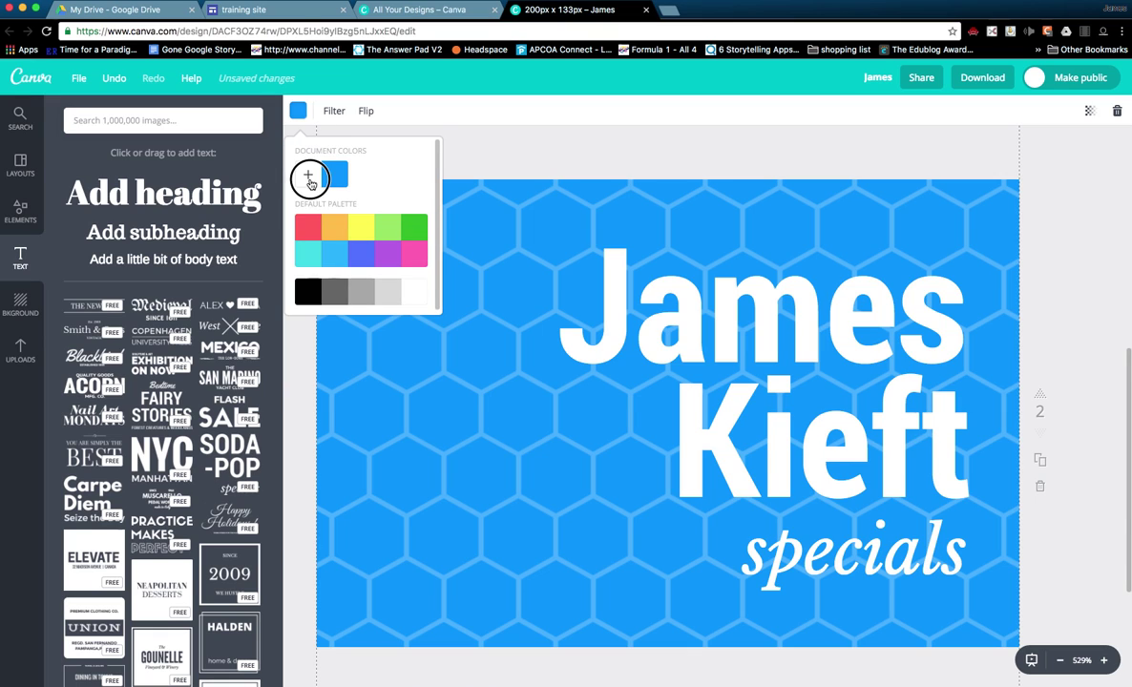
pyautogui.click(307, 174)
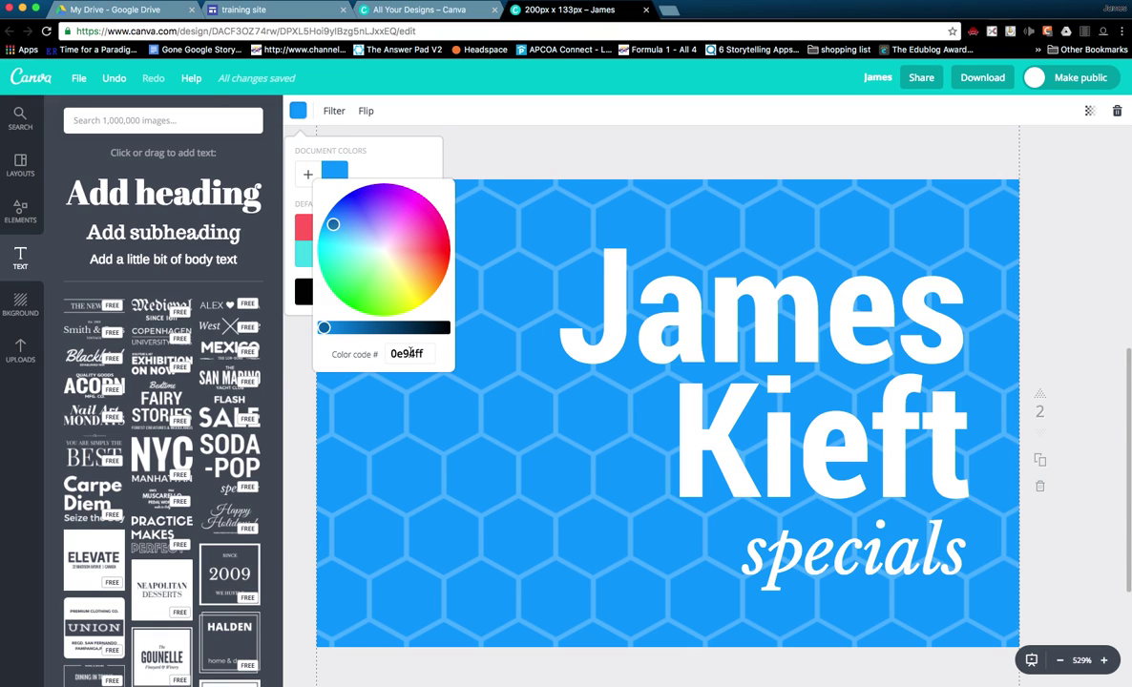
pyautogui.click(412, 226)
pyautogui.click(386, 213)
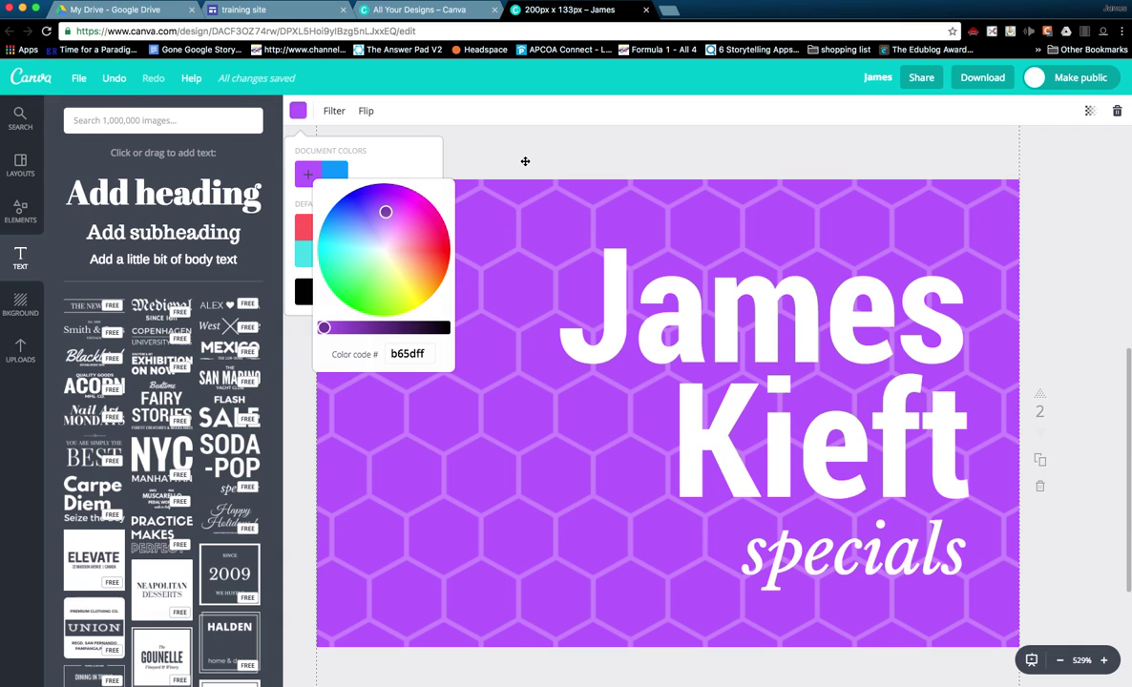
pyautogui.click(487, 149)
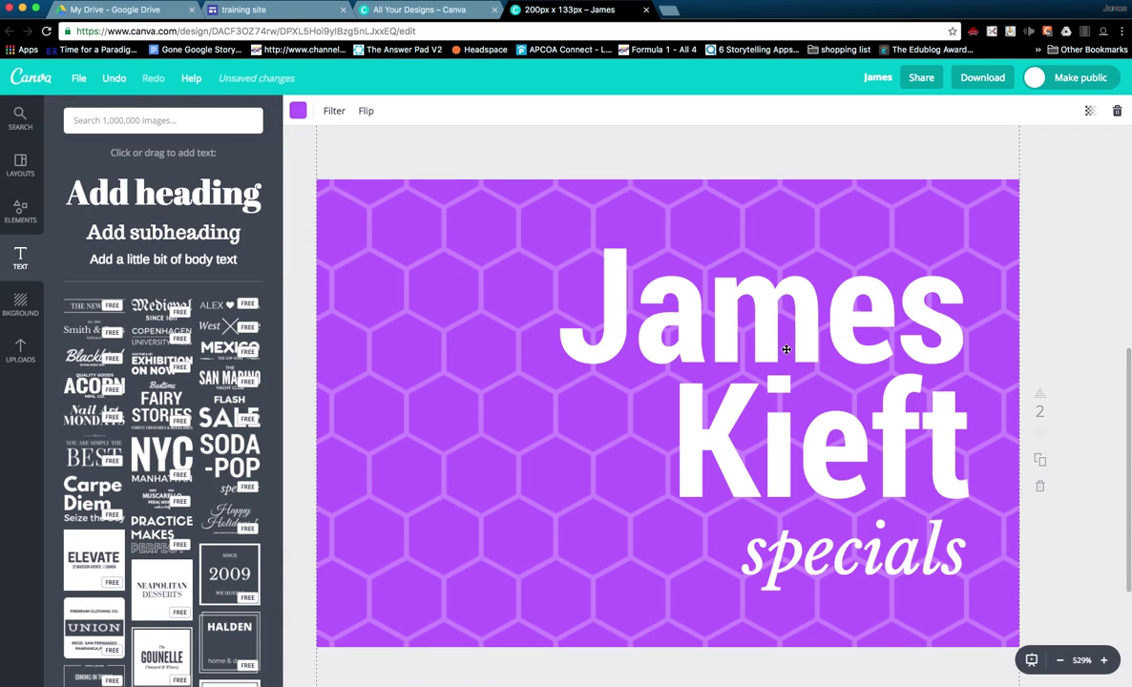
# Step: Duplicate the purple page and make page 3's background green
pyautogui.click(1042, 464)
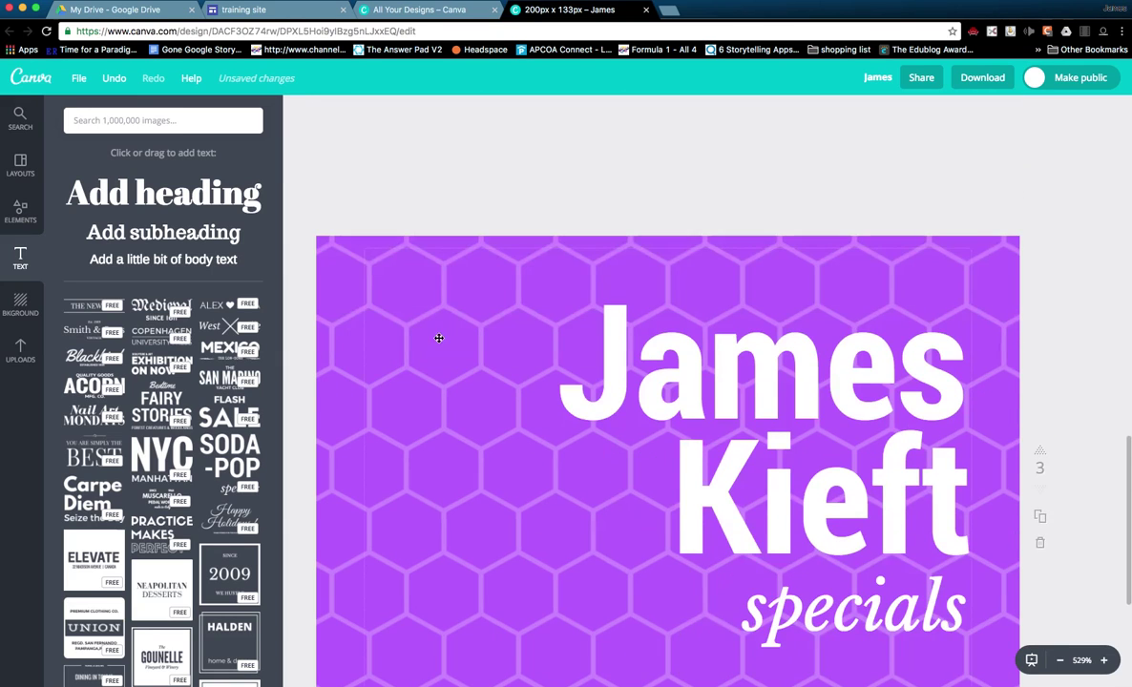
pyautogui.click(329, 276)
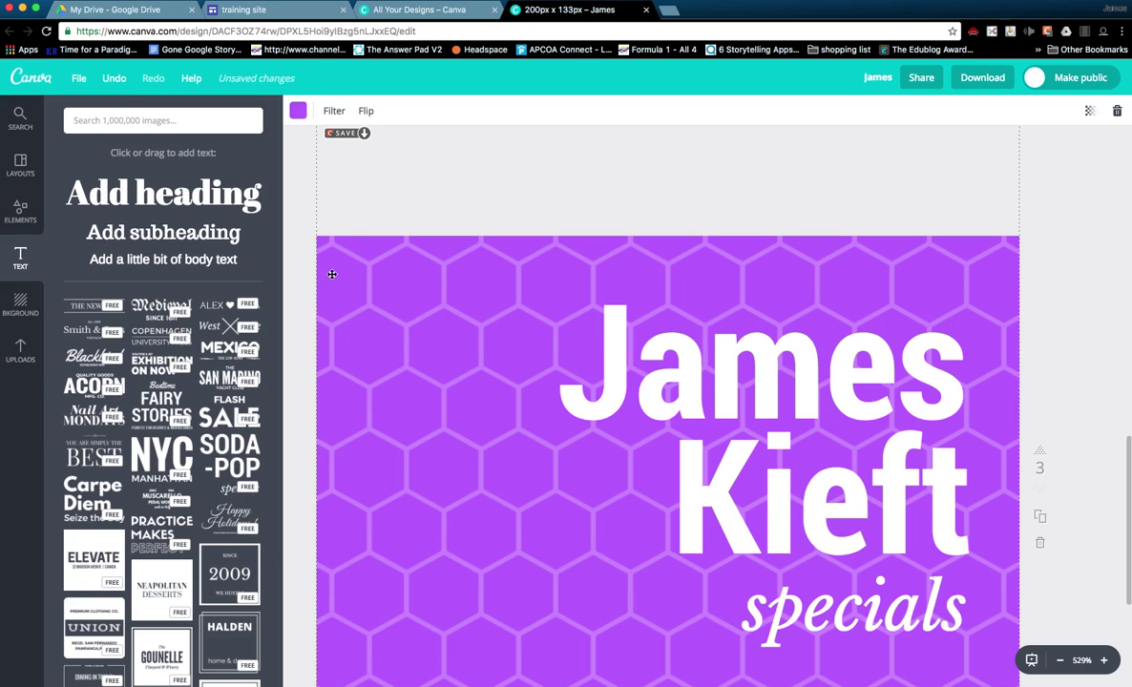
pyautogui.click(298, 110)
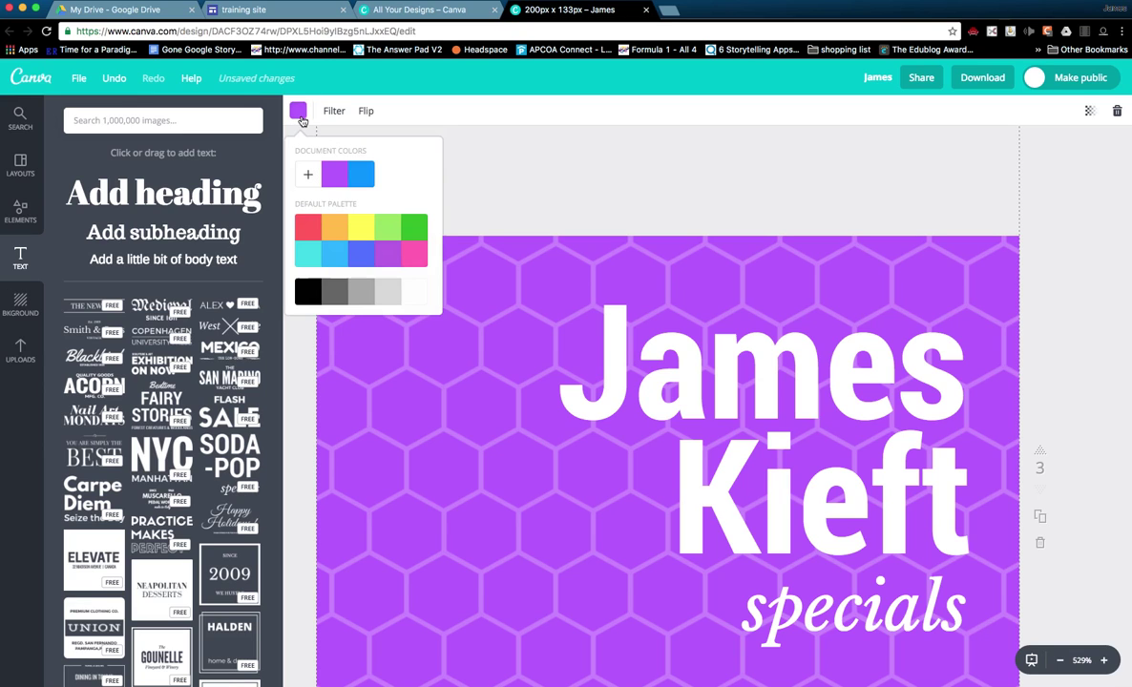
pyautogui.click(411, 232)
pyautogui.scroll(2, 901, 358)
pyautogui.scroll(10, 901, 358)
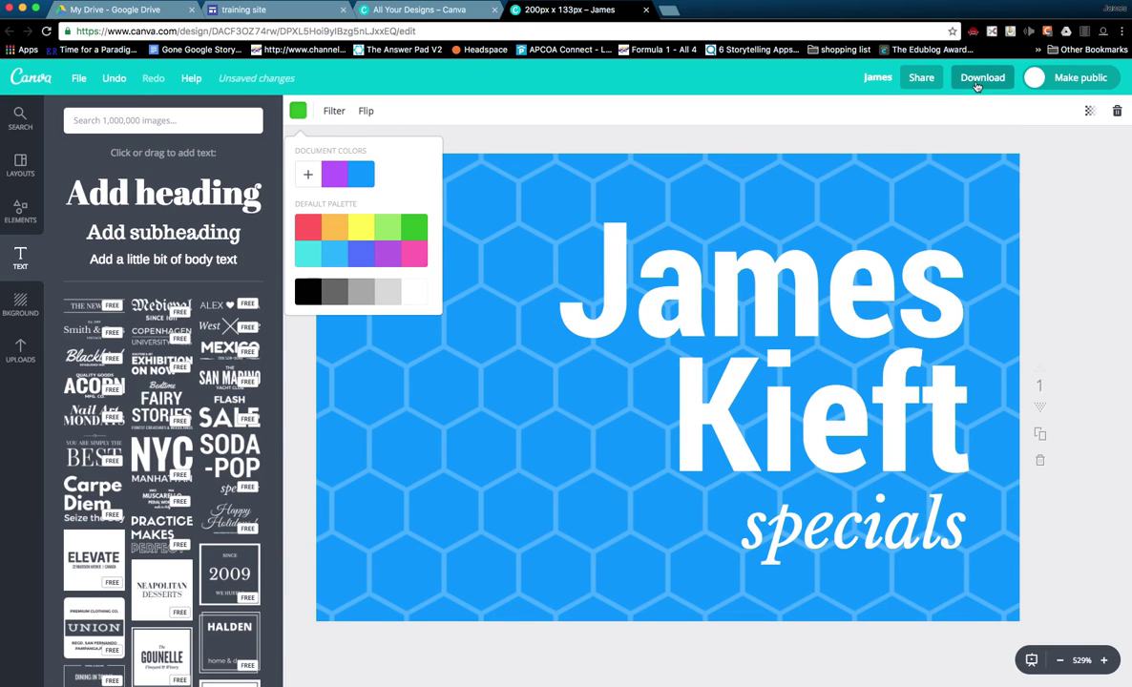
# Step: Download all pages of the design as PNGs and dismiss the download-ready message
pyautogui.click(977, 86)
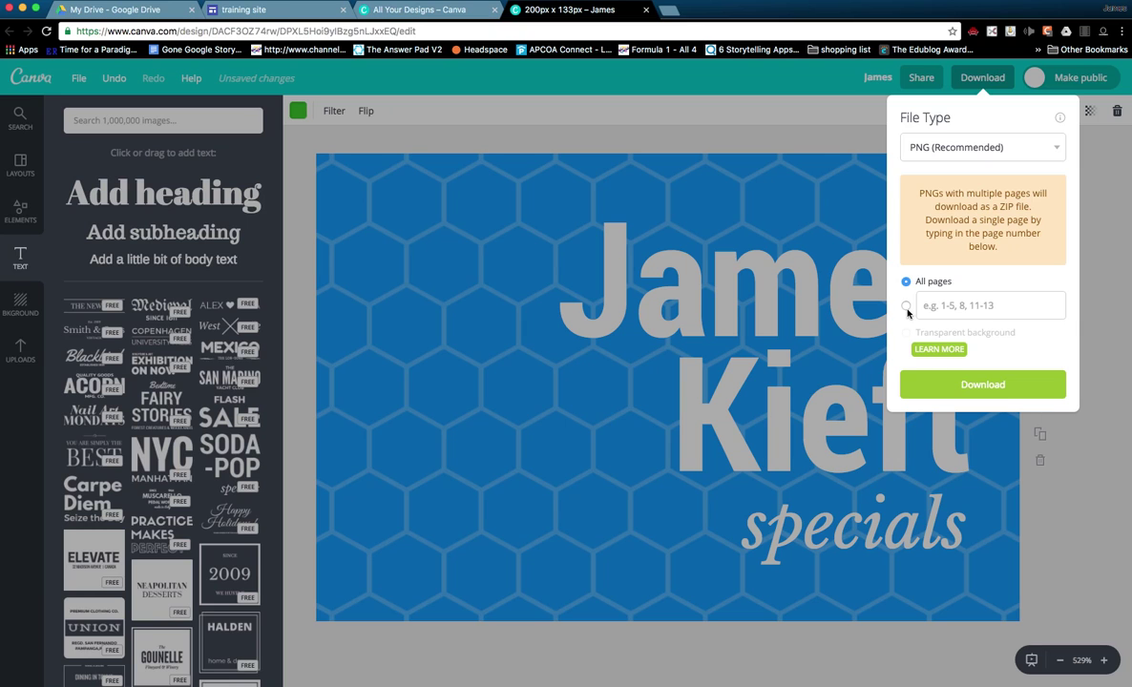
pyautogui.click(907, 306)
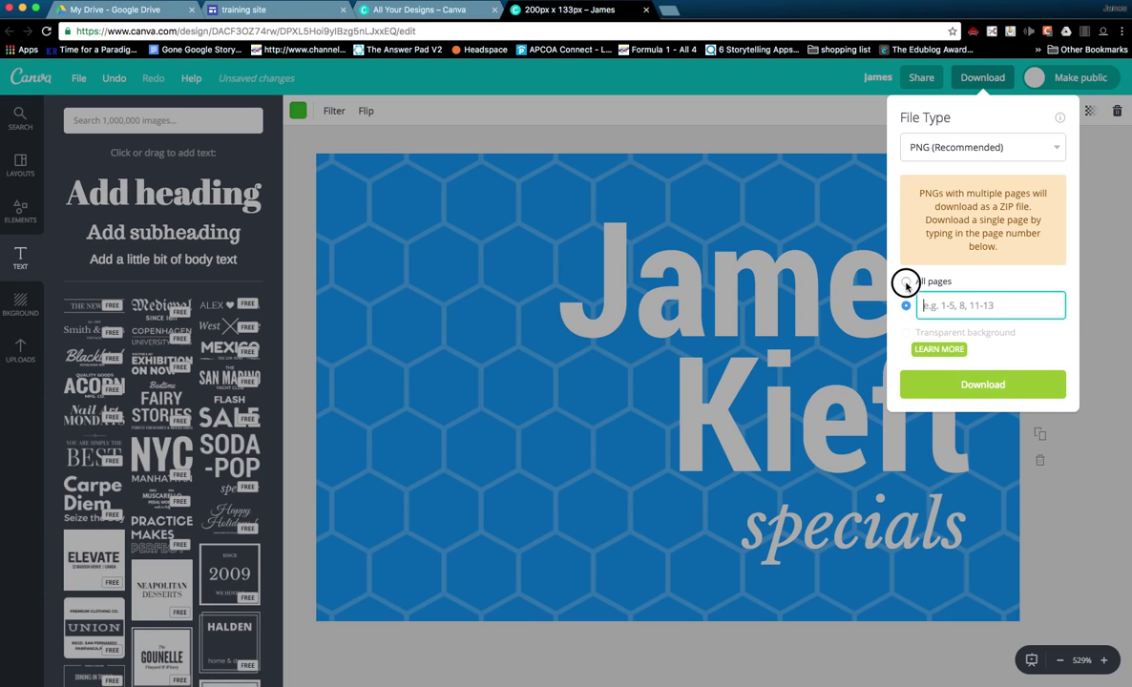
pyautogui.click(907, 283)
pyautogui.click(983, 385)
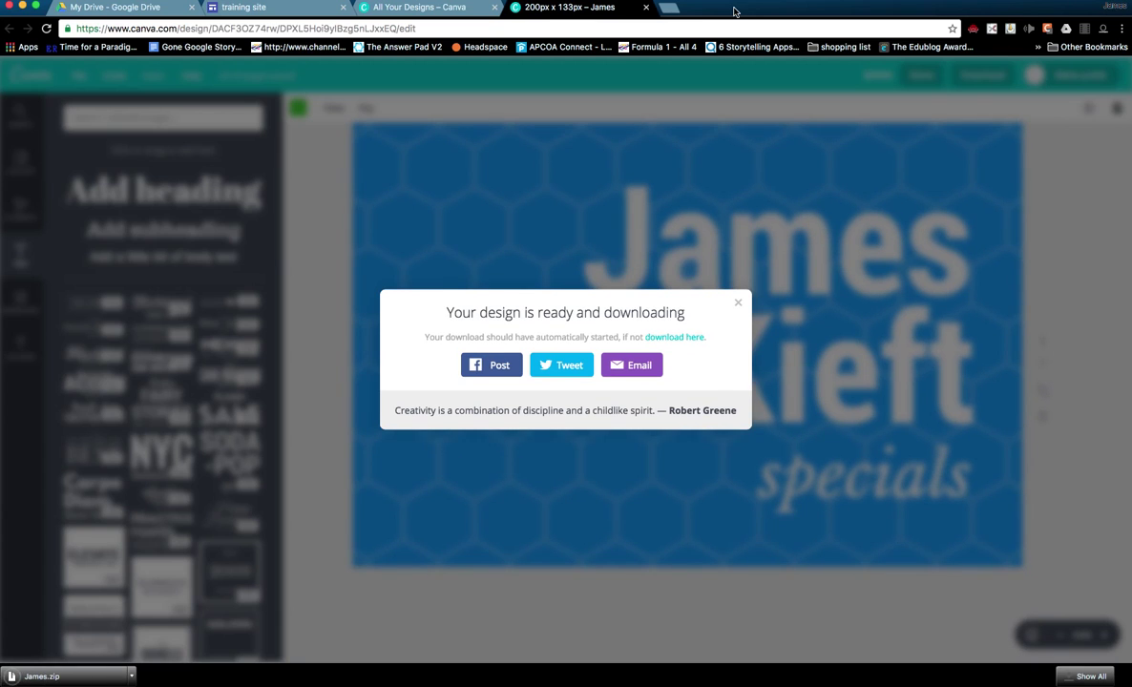
pyautogui.moveTo(743, 11)
pyautogui.mouseDown()
pyautogui.moveTo(770, 10)
pyautogui.moveTo(743, 12)
pyautogui.mouseUp()
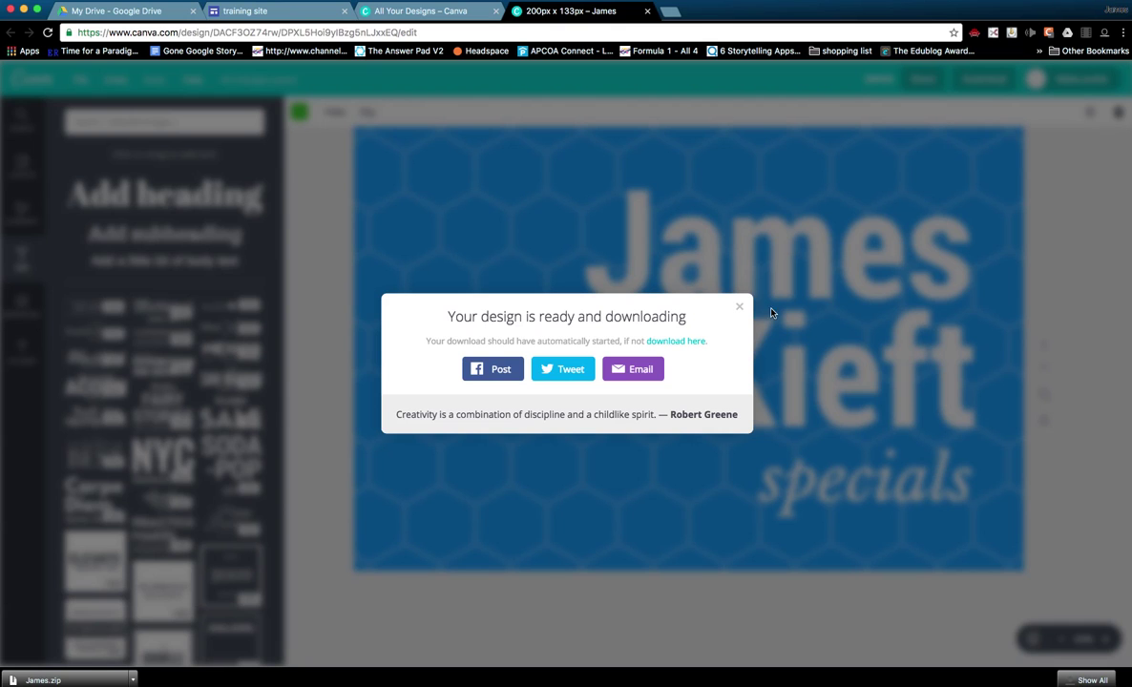
pyautogui.click(741, 309)
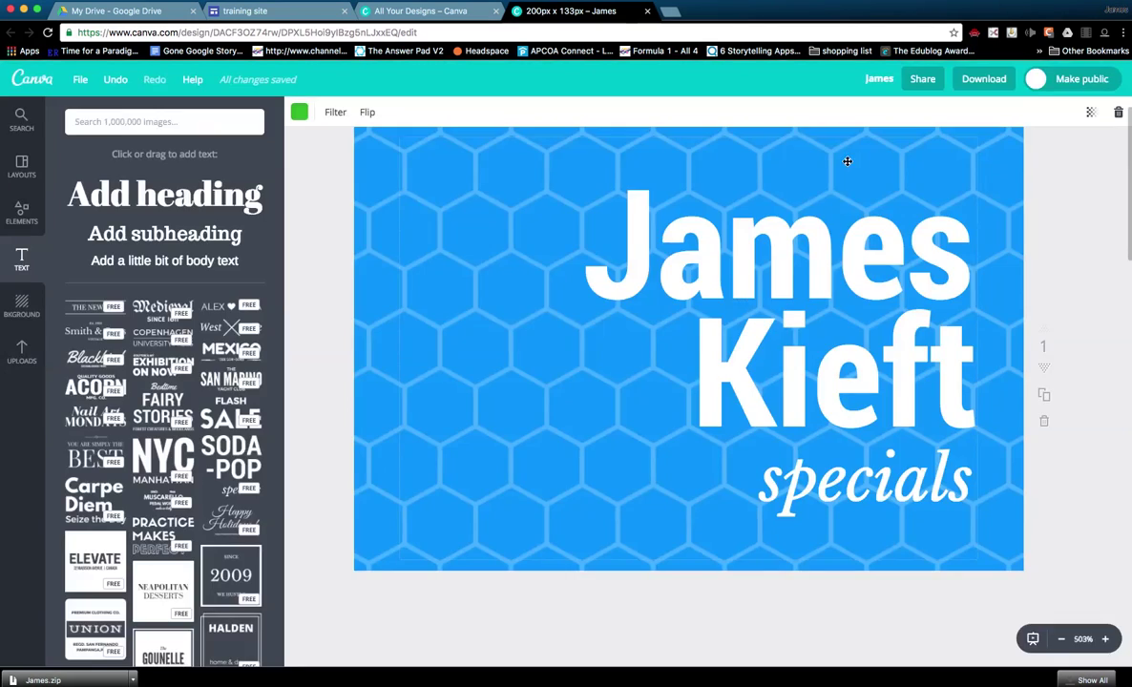
# Step: Close the All Your Designs browser window and maximise the Canva window
pyautogui.moveTo(955, 8); pyautogui.dragTo(940, 192)
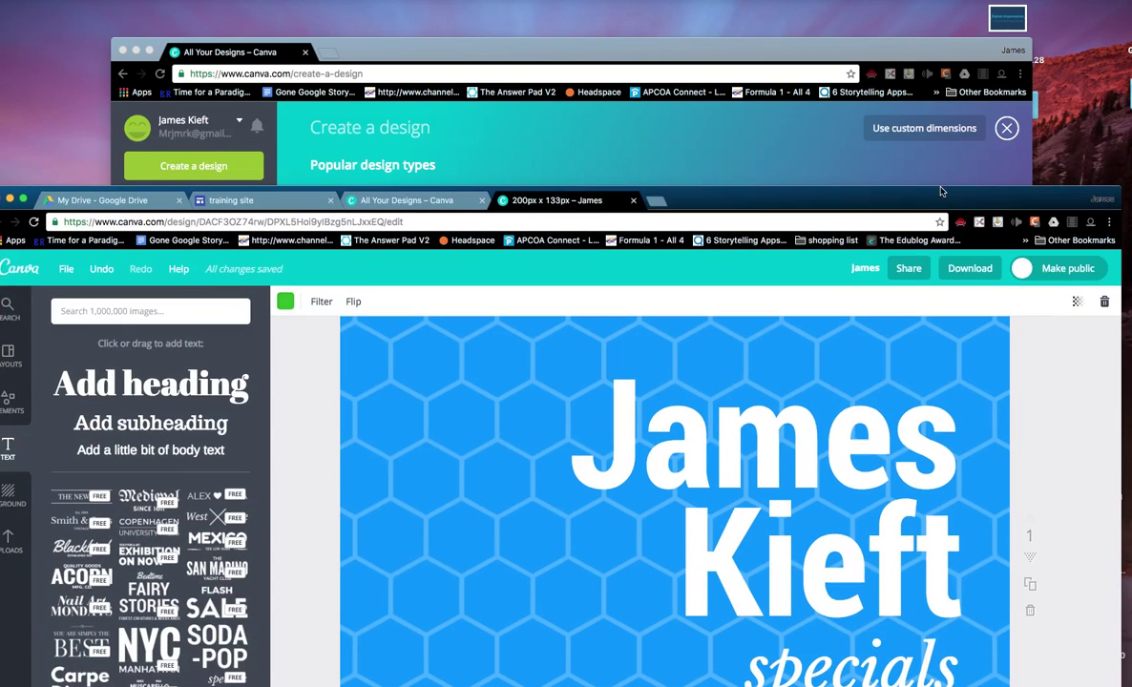
pyautogui.click(123, 51)
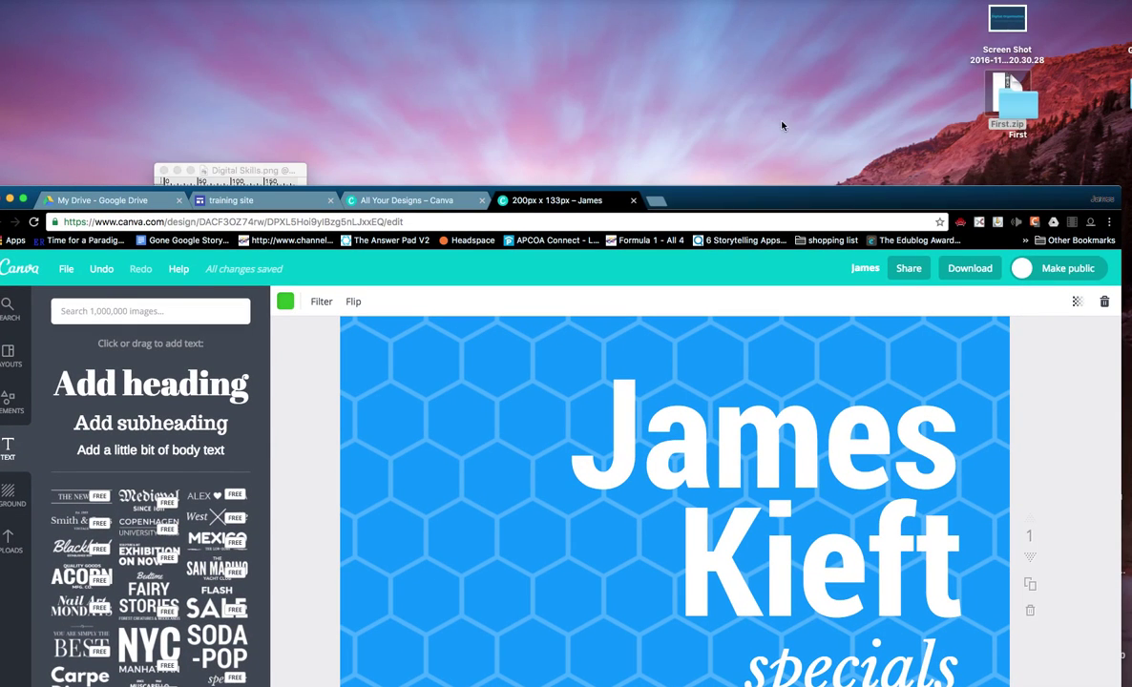
pyautogui.moveTo(1017, 105); pyautogui.dragTo(1074, 106)
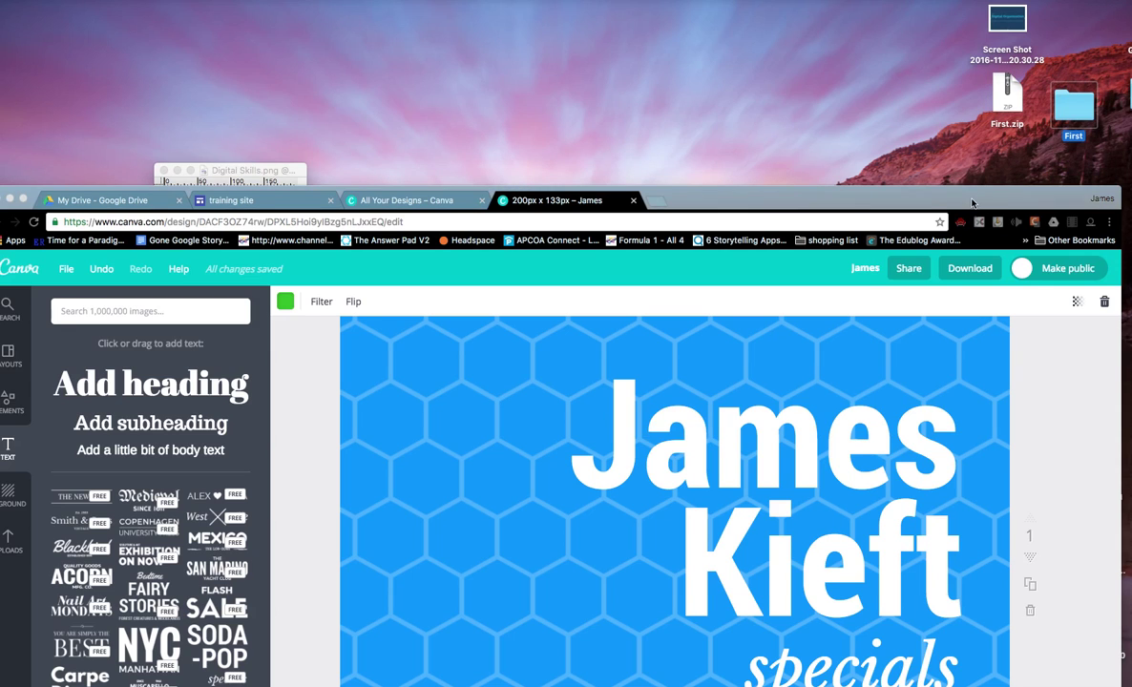
pyautogui.moveTo(951, 209); pyautogui.dragTo(721, 277)
pyautogui.doubleClick(721, 278)
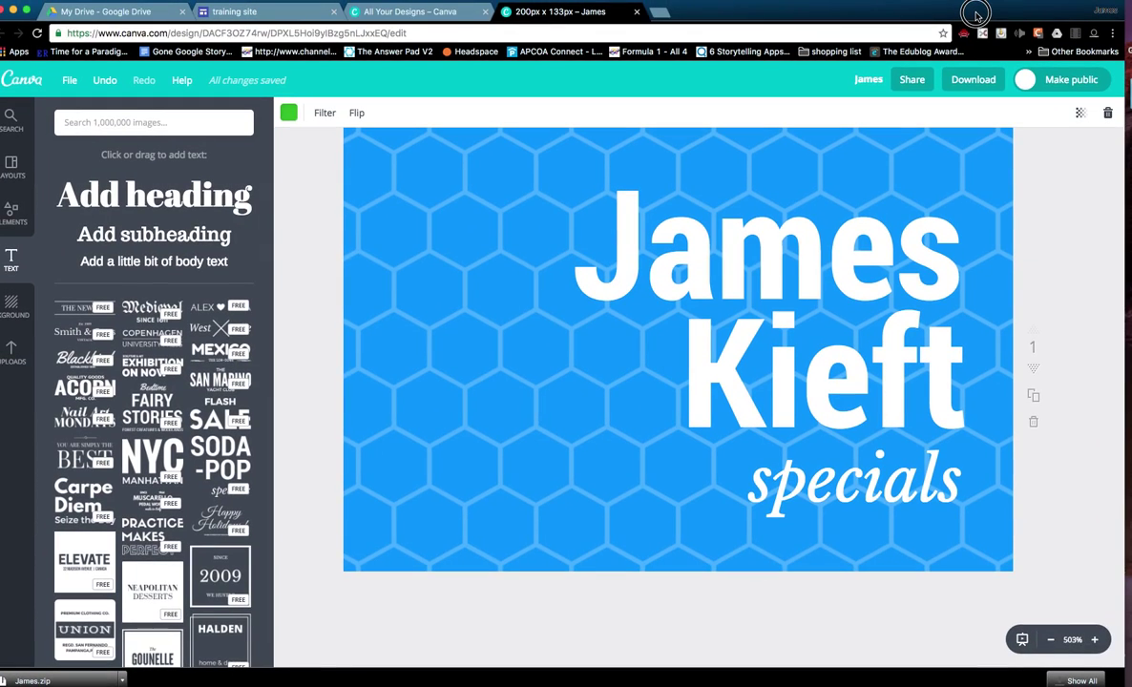
# Step: Put the new James.zip on the desktop, replacing the existing copy
pyautogui.moveTo(976, 14)
pyautogui.mouseDown()
pyautogui.moveTo(998, 15)
pyautogui.moveTo(987, 14)
pyautogui.mouseUp()
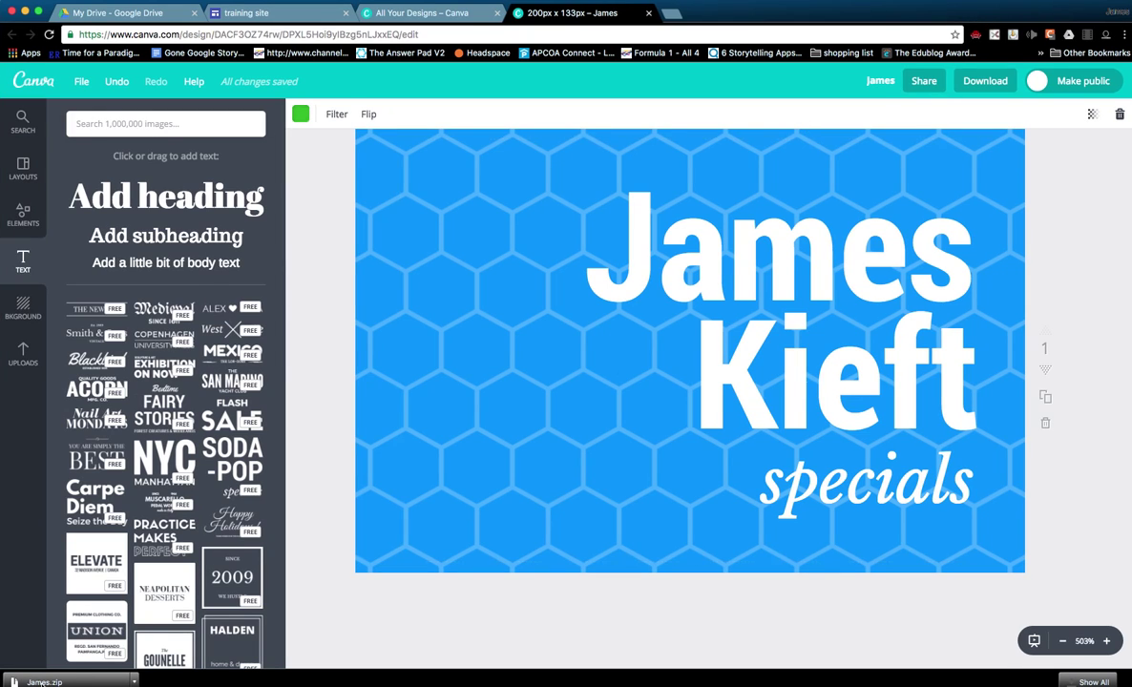
pyautogui.click(23, 353)
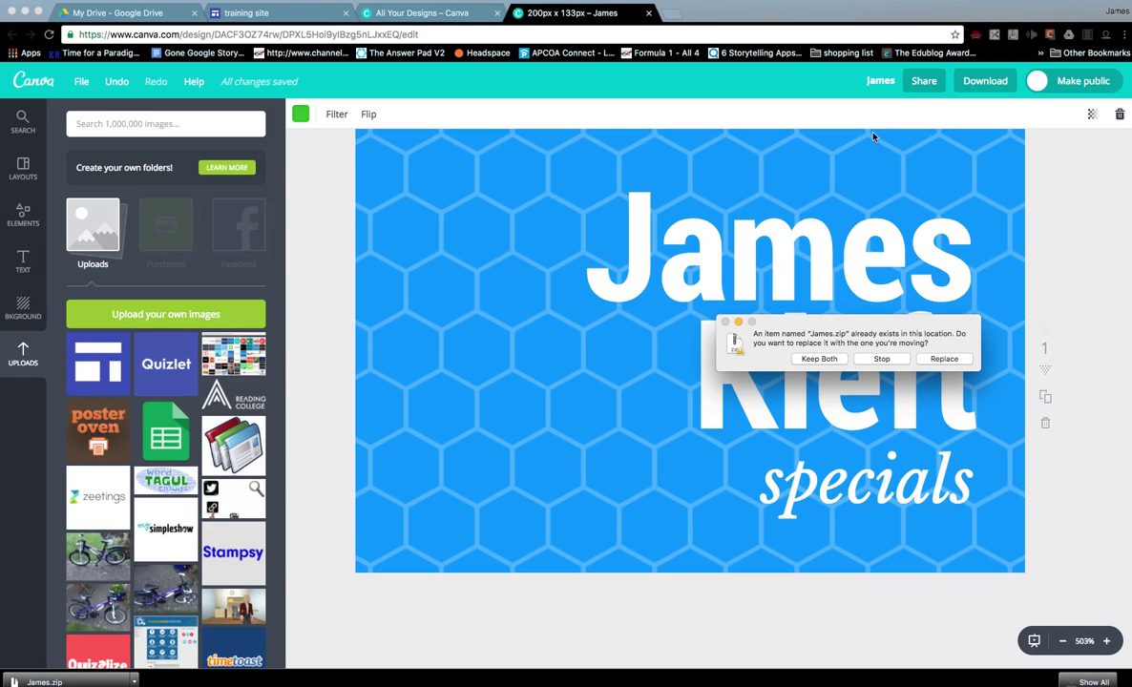
pyautogui.click(937, 359)
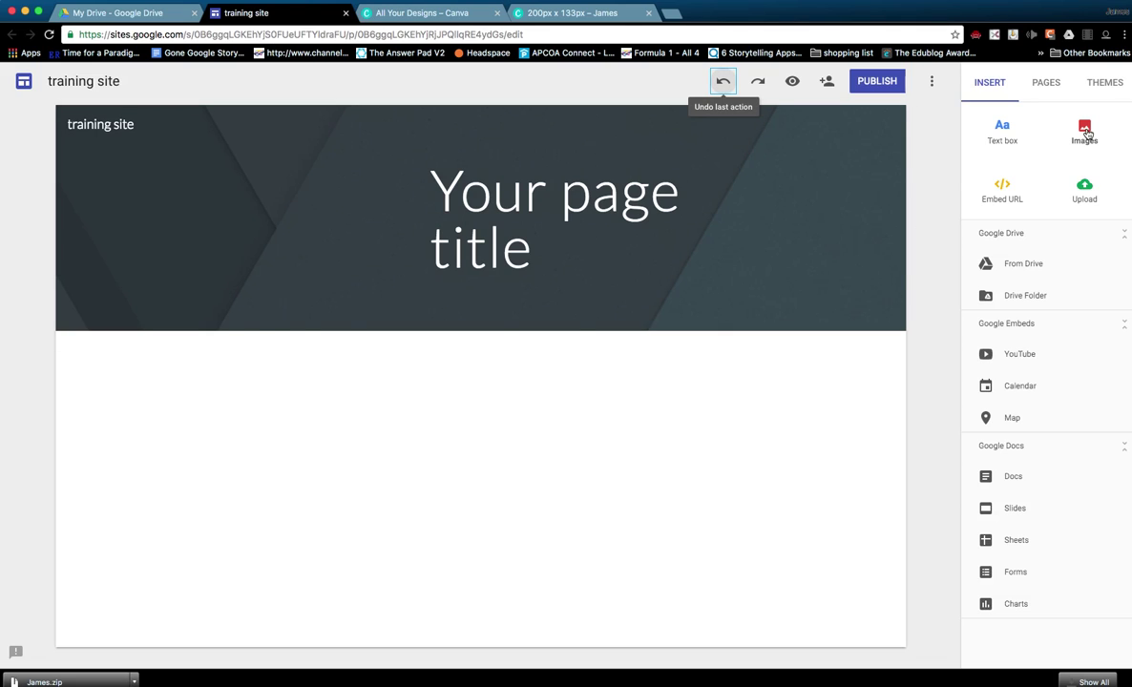
# Step: Insert images 1.png, 2.png and 3.png from the James folder onto the page
pyautogui.click(1085, 131)
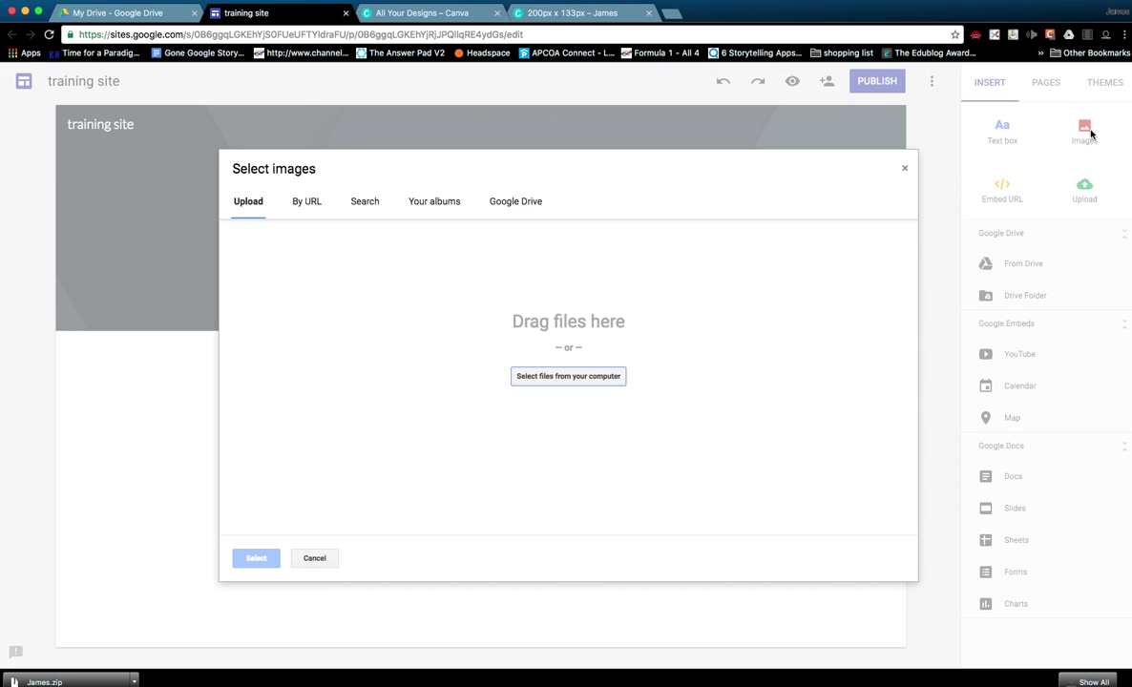
pyautogui.click(583, 376)
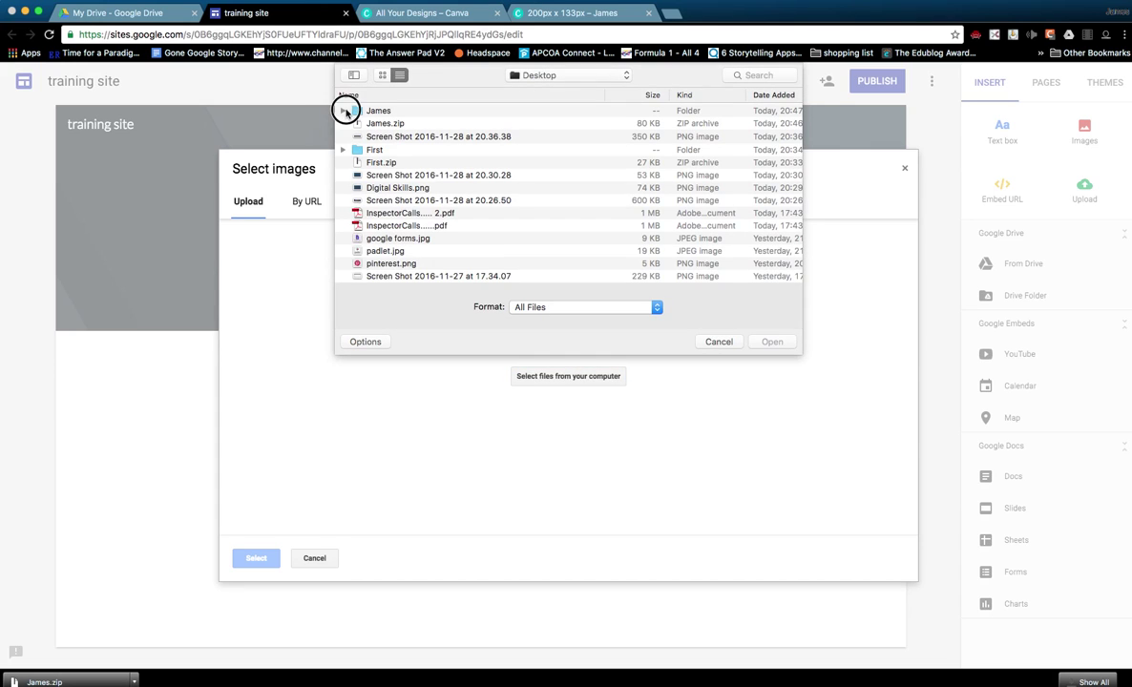
pyautogui.click(344, 110)
pyautogui.click(389, 125)
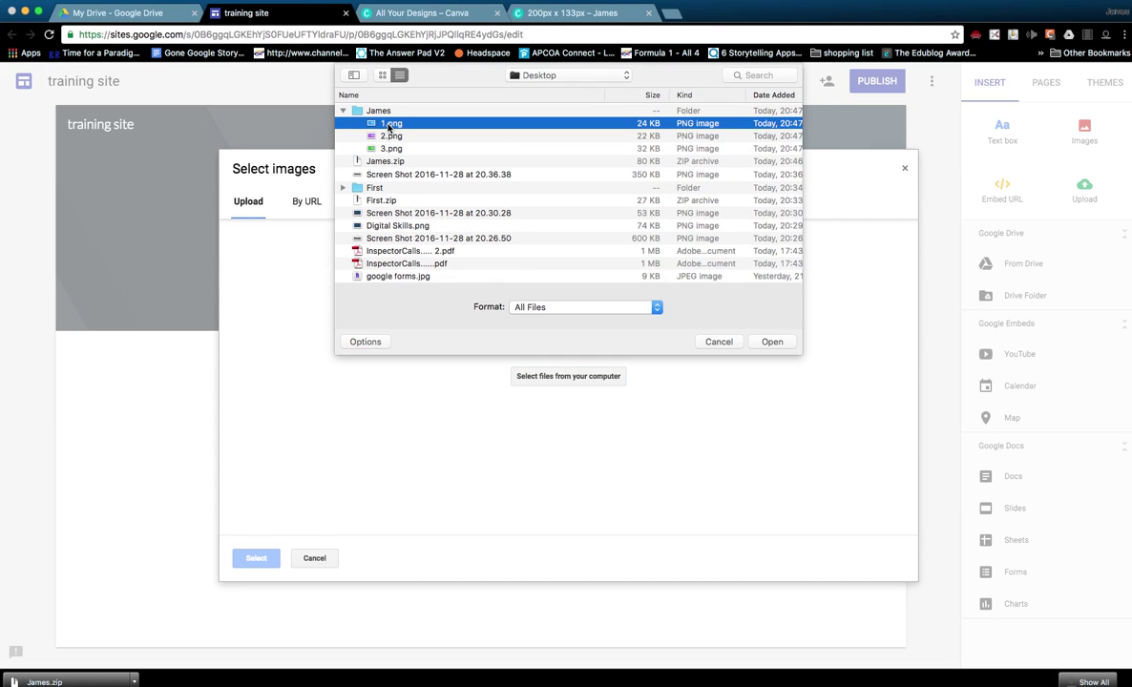
pyautogui.keyDown('shift'); pyautogui.click(386, 150); pyautogui.keyUp('shift')
pyautogui.click(769, 342)
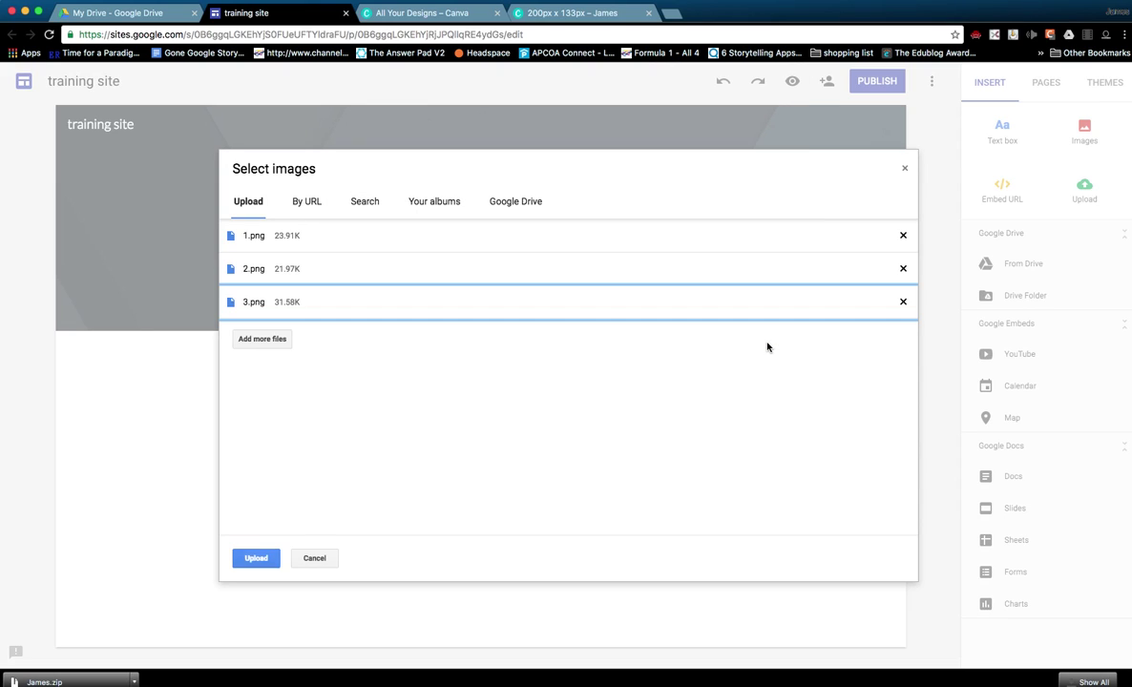
# Step: Upload the three images and arrange blue, purple and green side by side in one row
pyautogui.click(256, 558)
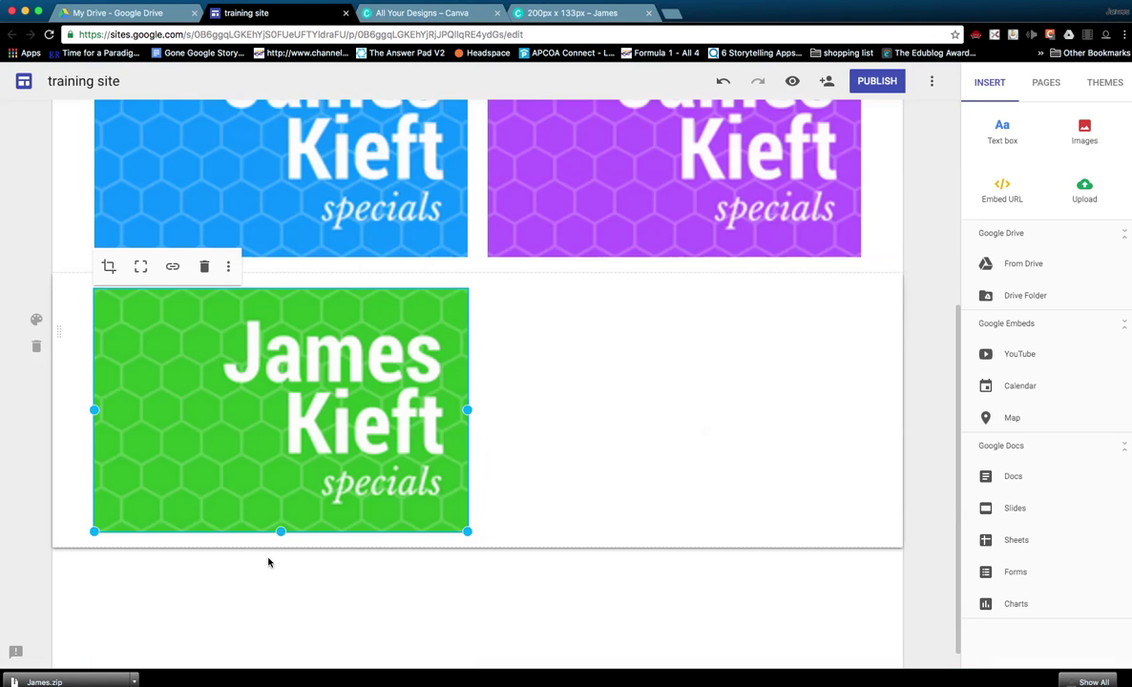
pyautogui.scroll(2, 560, 466)
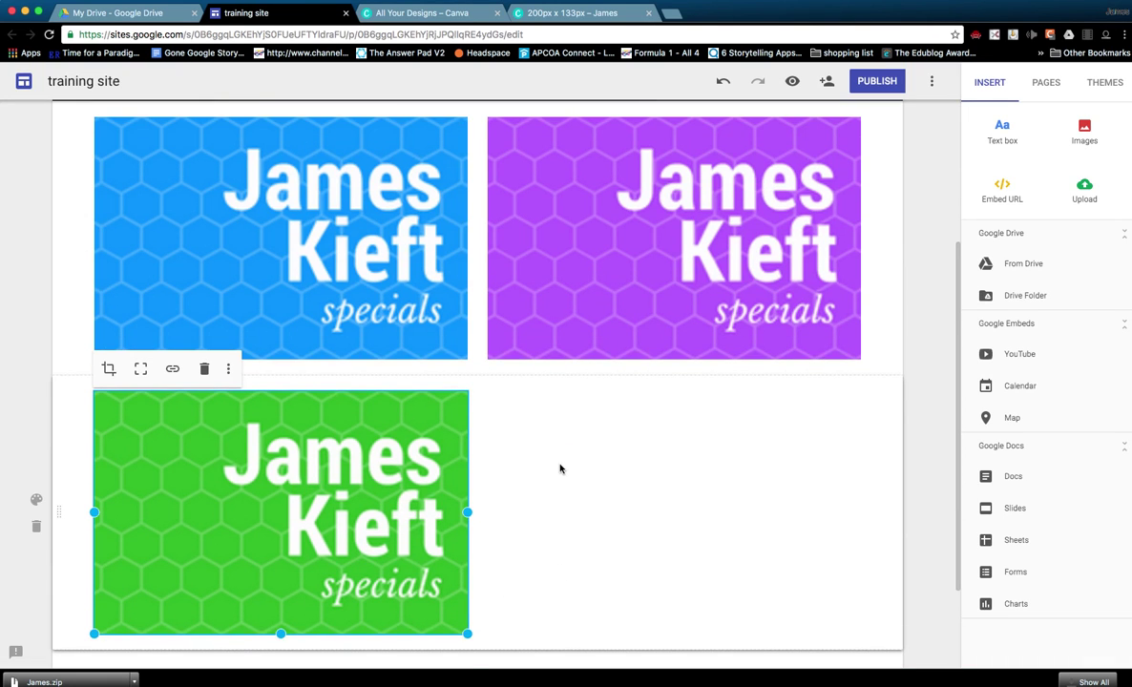
pyautogui.click(246, 256)
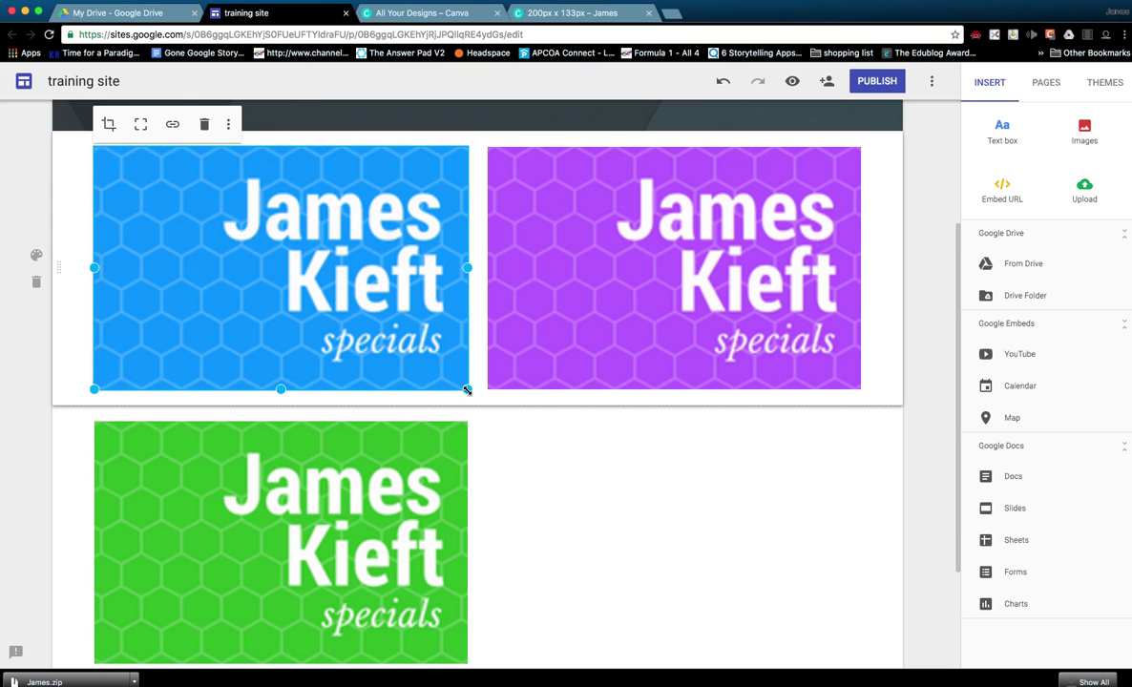
pyautogui.moveTo(467, 389); pyautogui.dragTo(337, 329)
pyautogui.click(581, 346)
pyautogui.moveTo(581, 346); pyautogui.dragTo(391, 223)
pyautogui.moveTo(317, 441); pyautogui.dragTo(753, 258)
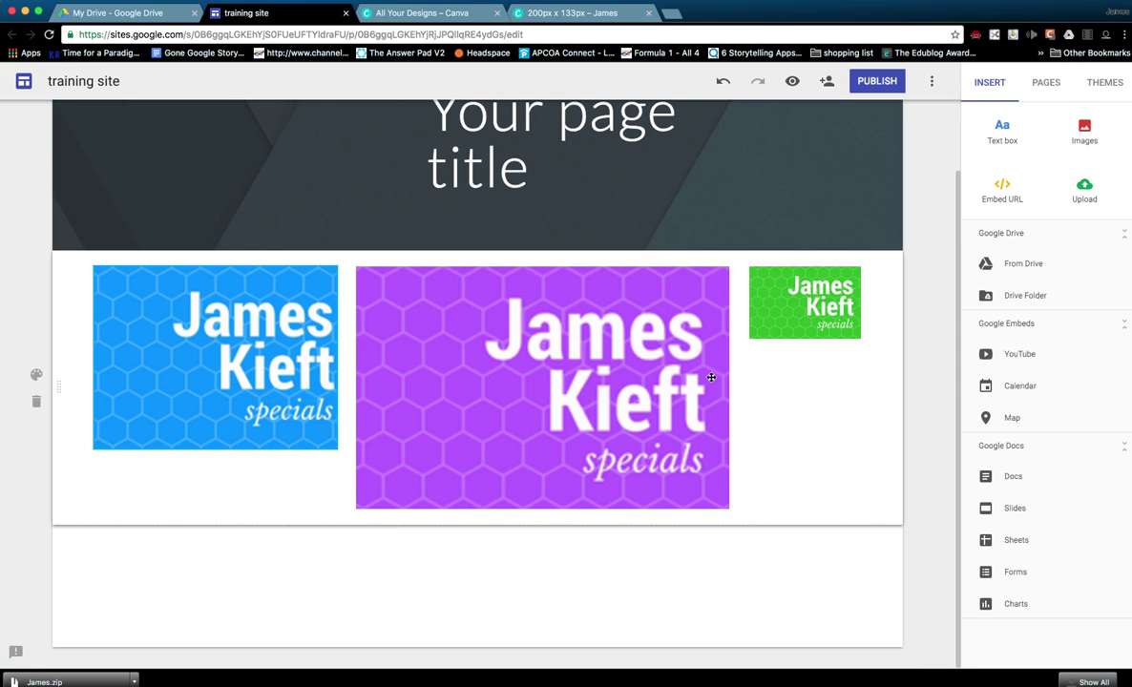
pyautogui.moveTo(661, 374); pyautogui.dragTo(640, 381)
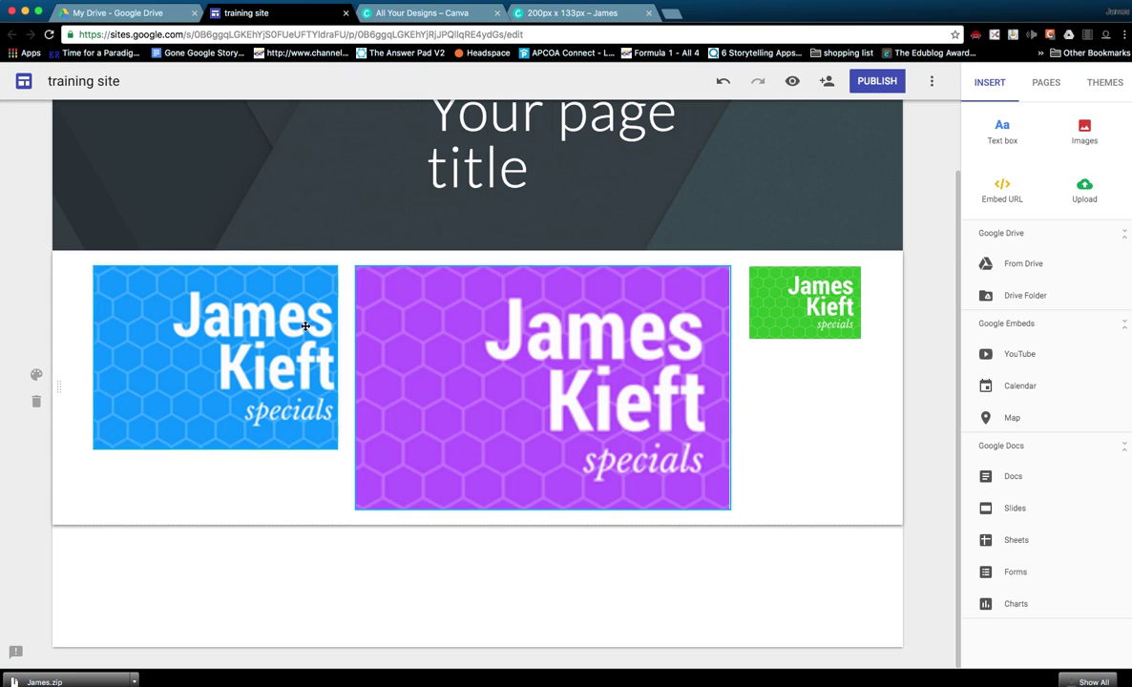
# Step: Shrink the purple image and enlarge the green one to bring their sizes closer
pyautogui.click(726, 508)
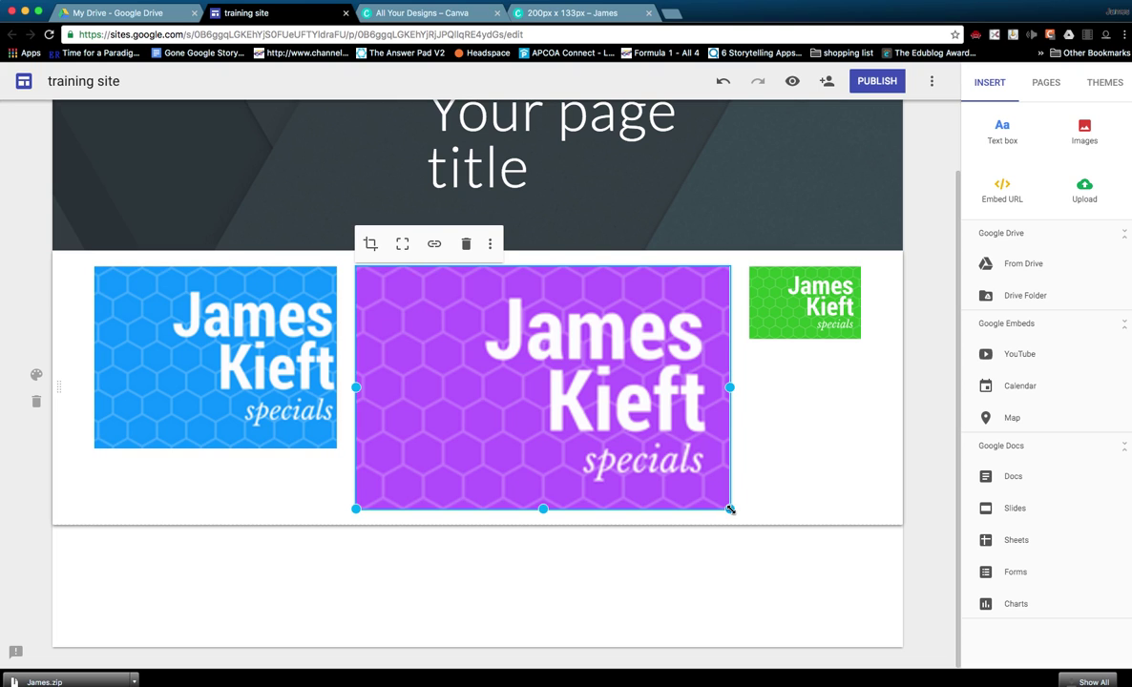
pyautogui.moveTo(730, 510); pyautogui.dragTo(655, 451)
pyautogui.click(823, 385)
pyautogui.moveTo(748, 401); pyautogui.dragTo(680, 468)
pyautogui.moveTo(861, 462); pyautogui.dragTo(888, 485)
pyautogui.click(555, 472)
pyautogui.moveTo(664, 509); pyautogui.dragTo(640, 489)
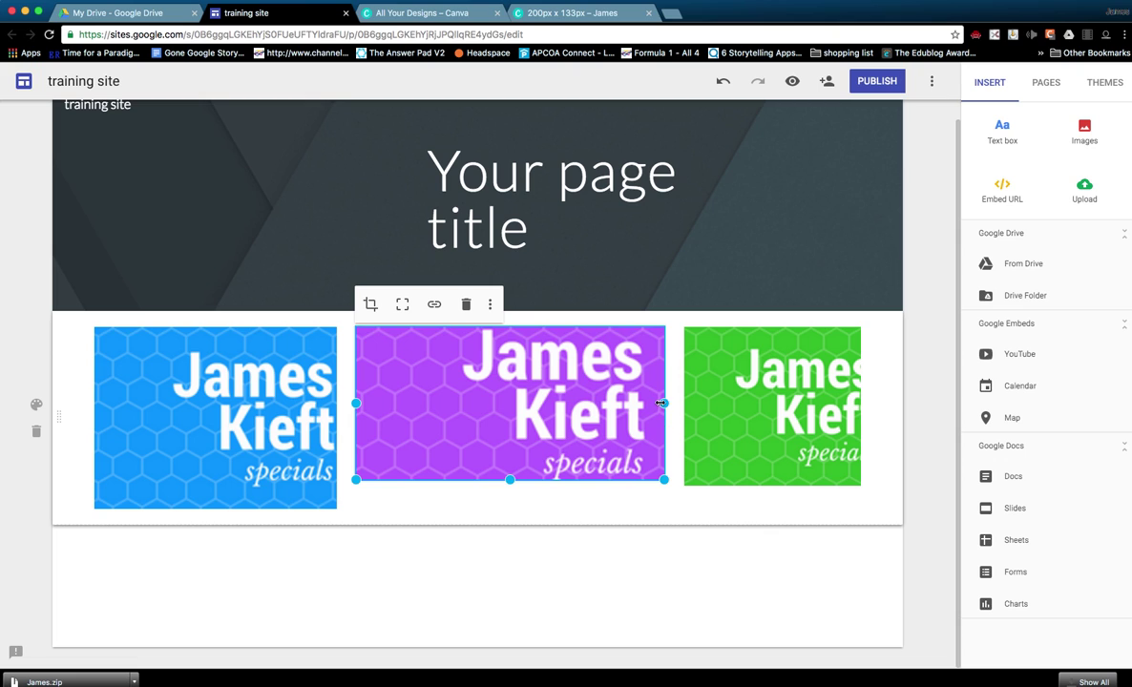
pyautogui.moveTo(662, 402); pyautogui.dragTo(630, 478)
# Step: Fine-tune the green, blue and purple images so all three buttons match
pyautogui.click(732, 454)
pyautogui.moveTo(684, 407); pyautogui.dragTo(617, 406)
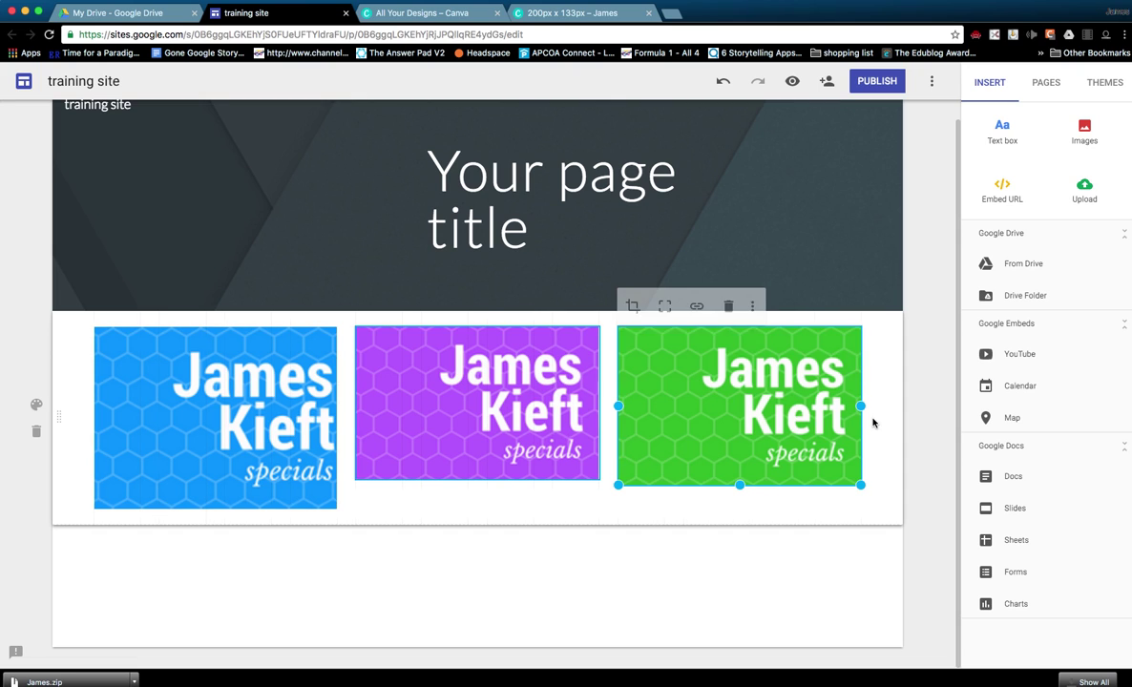
pyautogui.click(238, 426)
pyautogui.moveTo(335, 509); pyautogui.dragTo(329, 485)
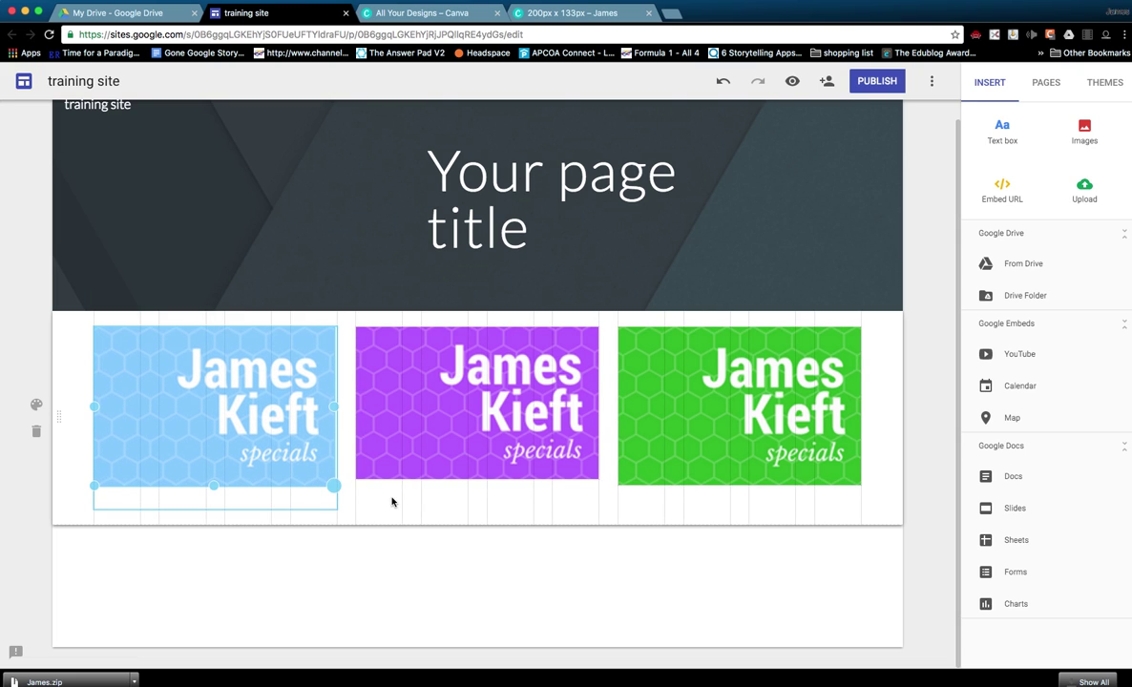
pyautogui.click(442, 459)
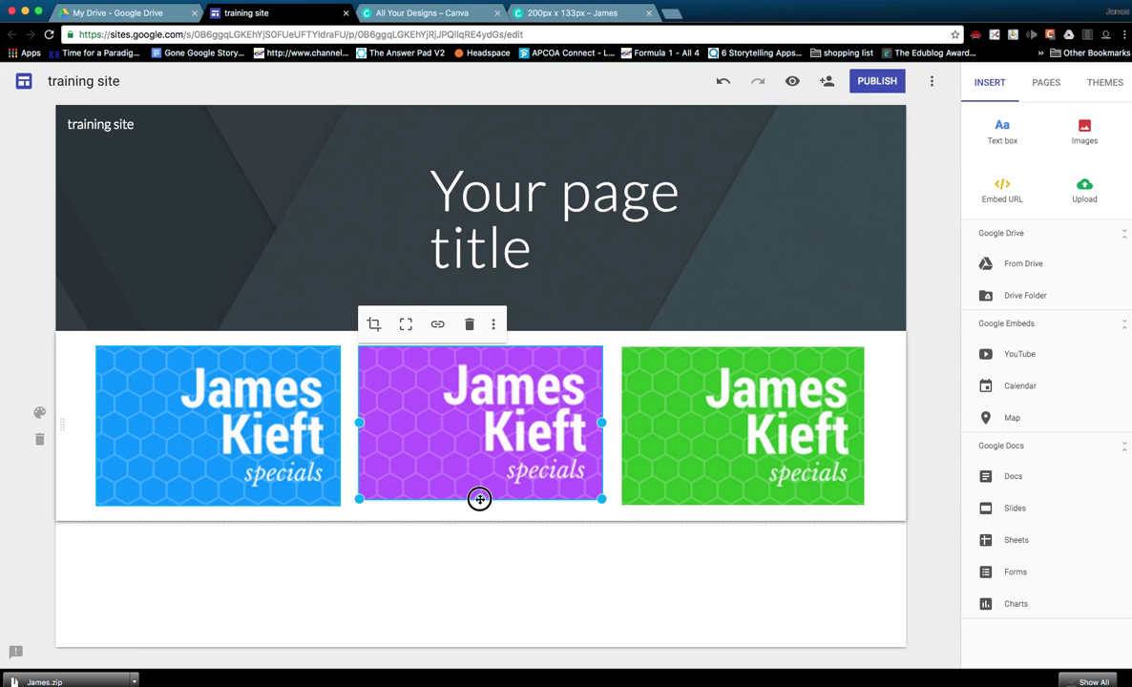
pyautogui.moveTo(480, 499); pyautogui.dragTo(480, 504)
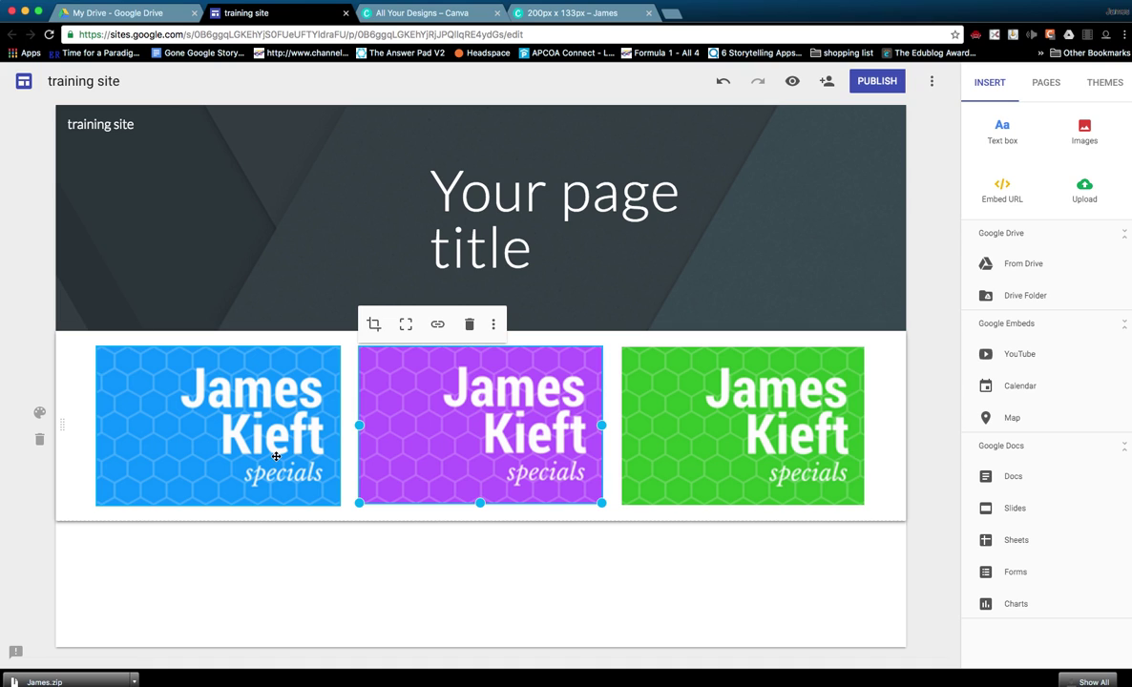
pyautogui.click(1051, 89)
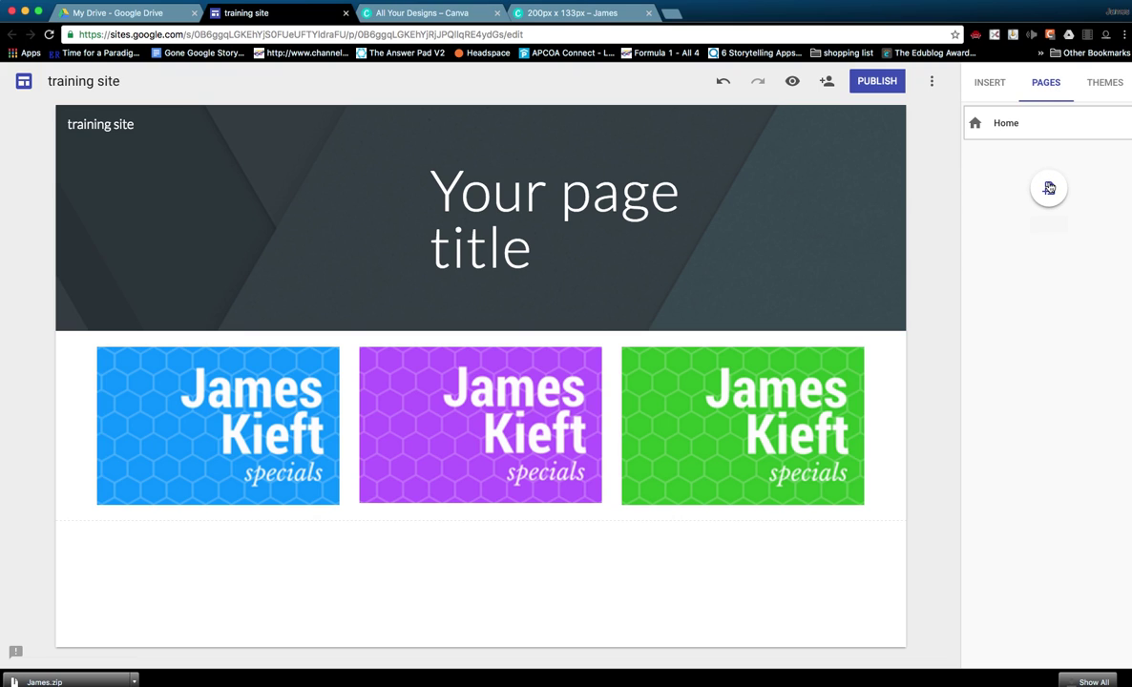
# Step: Add two new pages named James 1 and James 2
pyautogui.click(1049, 187)
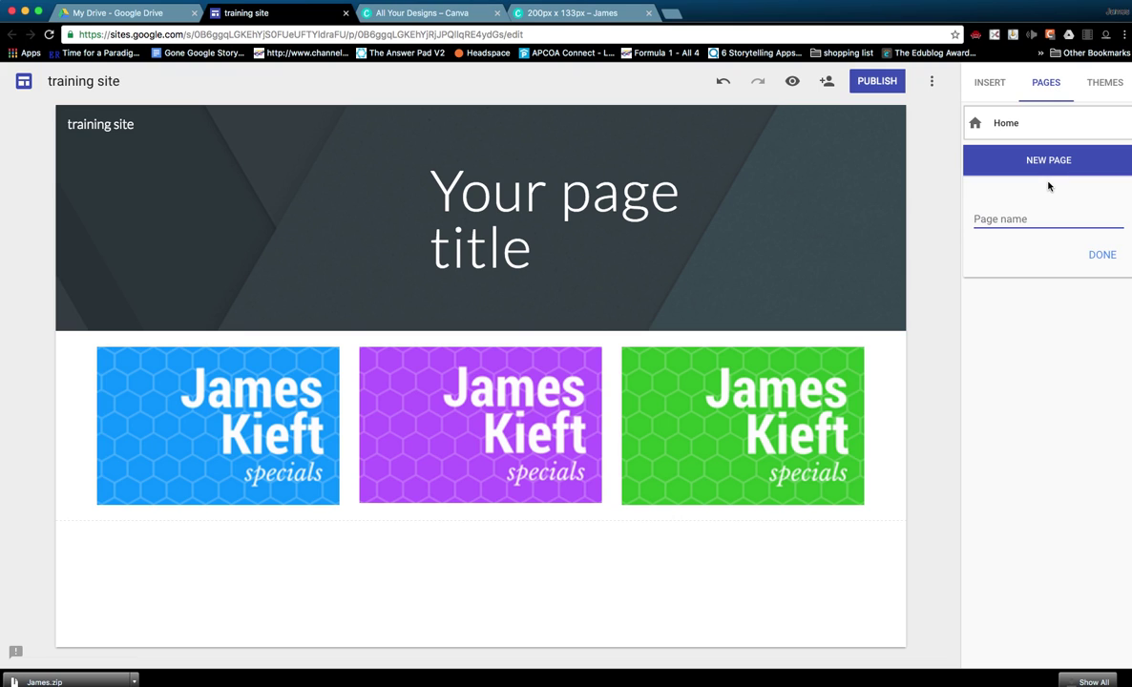
pyautogui.write('James 1')
pyautogui.click(1102, 258)
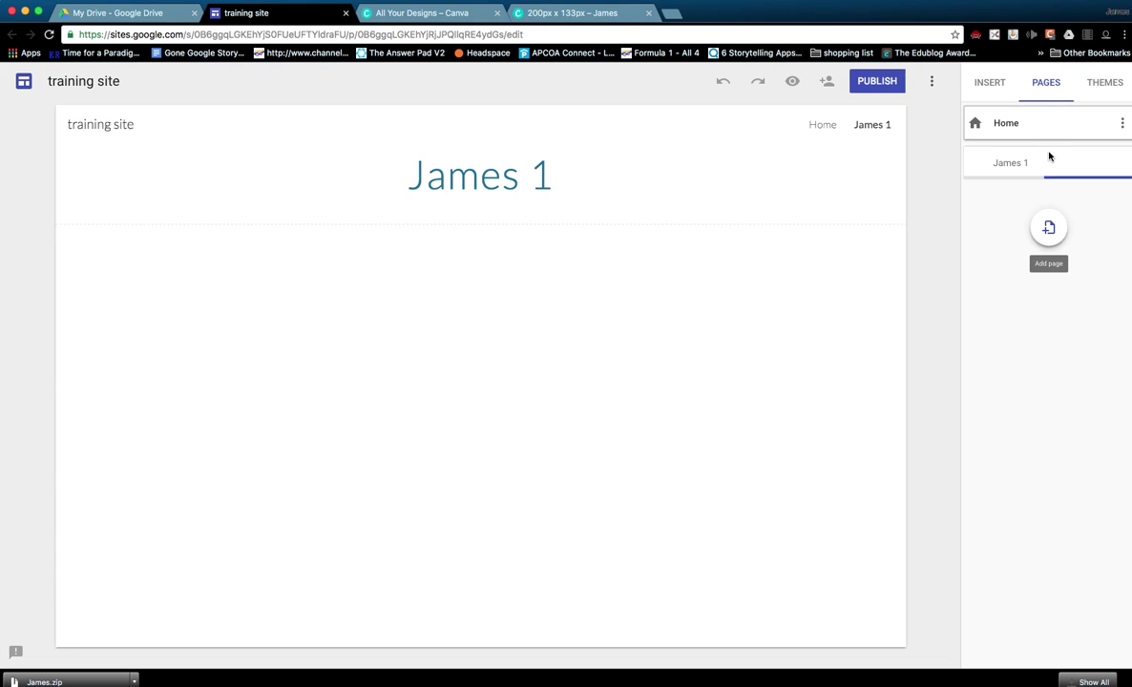
pyautogui.click(1049, 227)
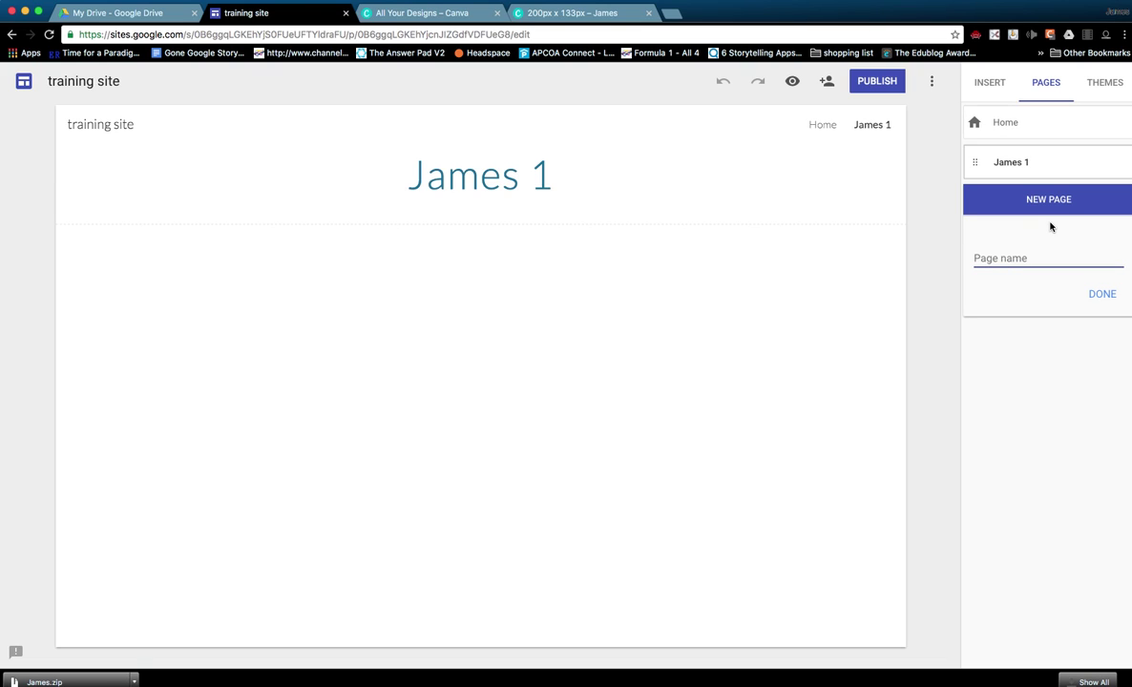
pyautogui.click(978, 256)
pyautogui.write('James 2')
pyautogui.click(1099, 296)
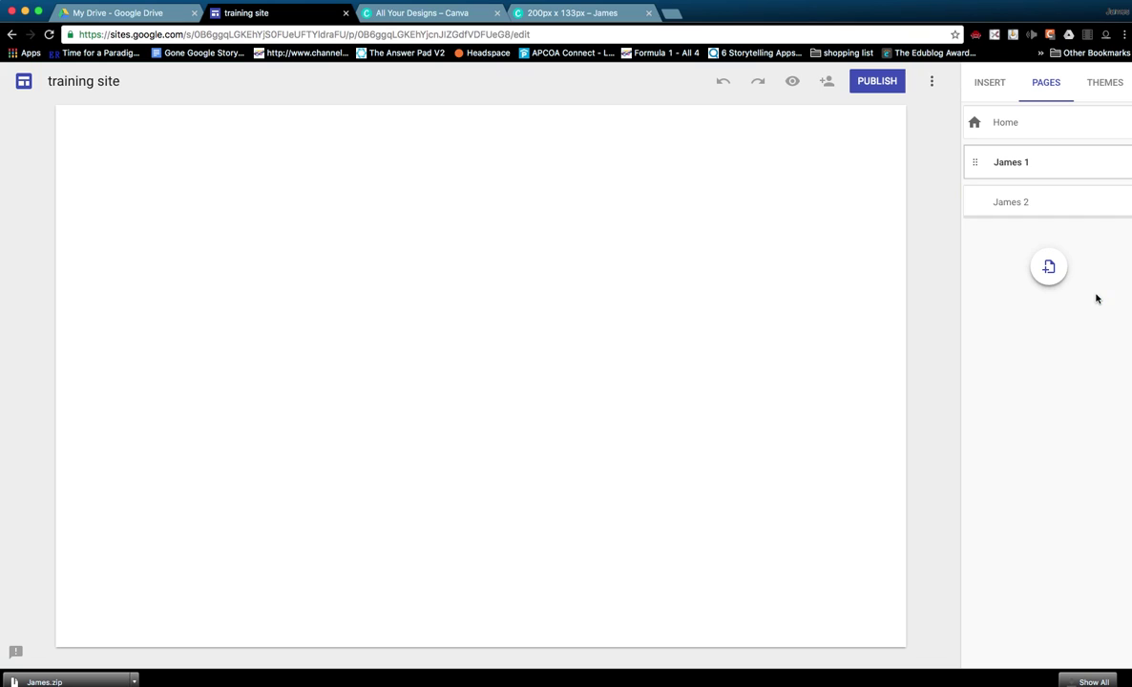
# Step: Add a third page named james 3 and return to the Home page
pyautogui.click(1049, 271)
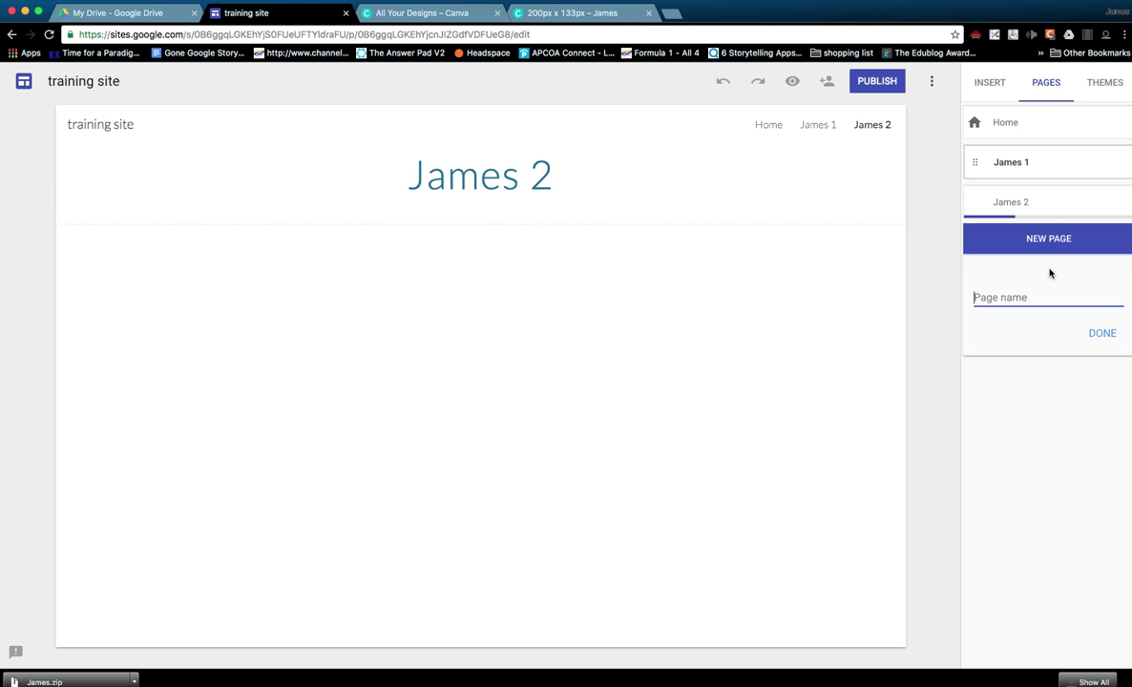
pyautogui.write('James 3')
pyautogui.click(1083, 328)
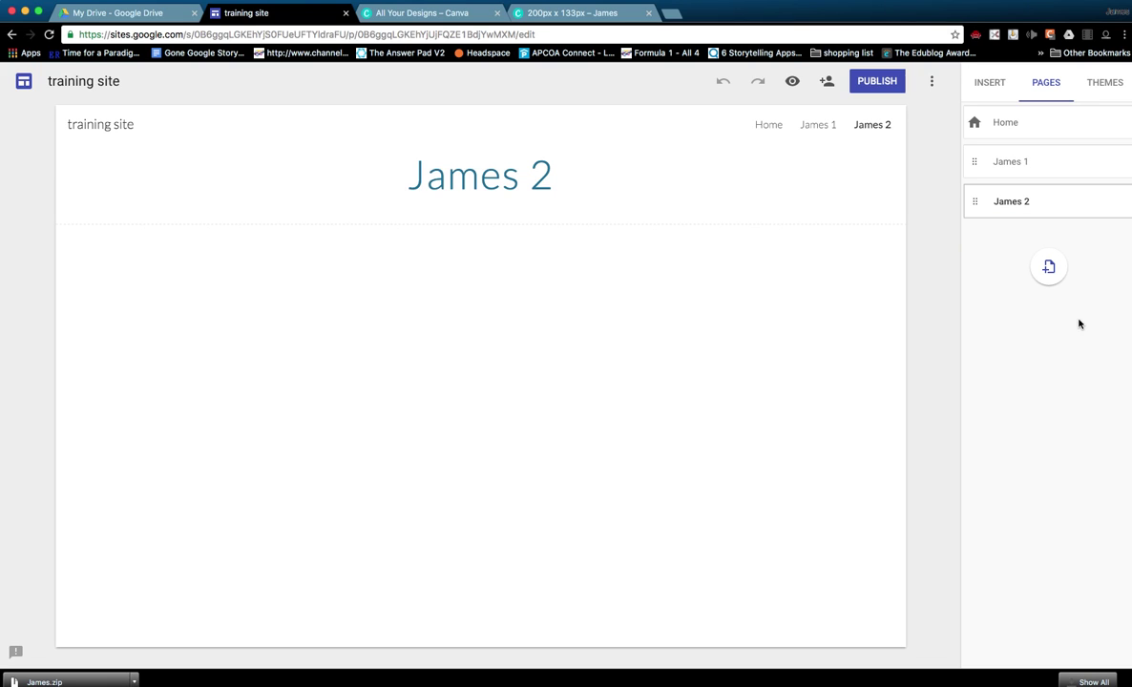
pyautogui.click(1049, 269)
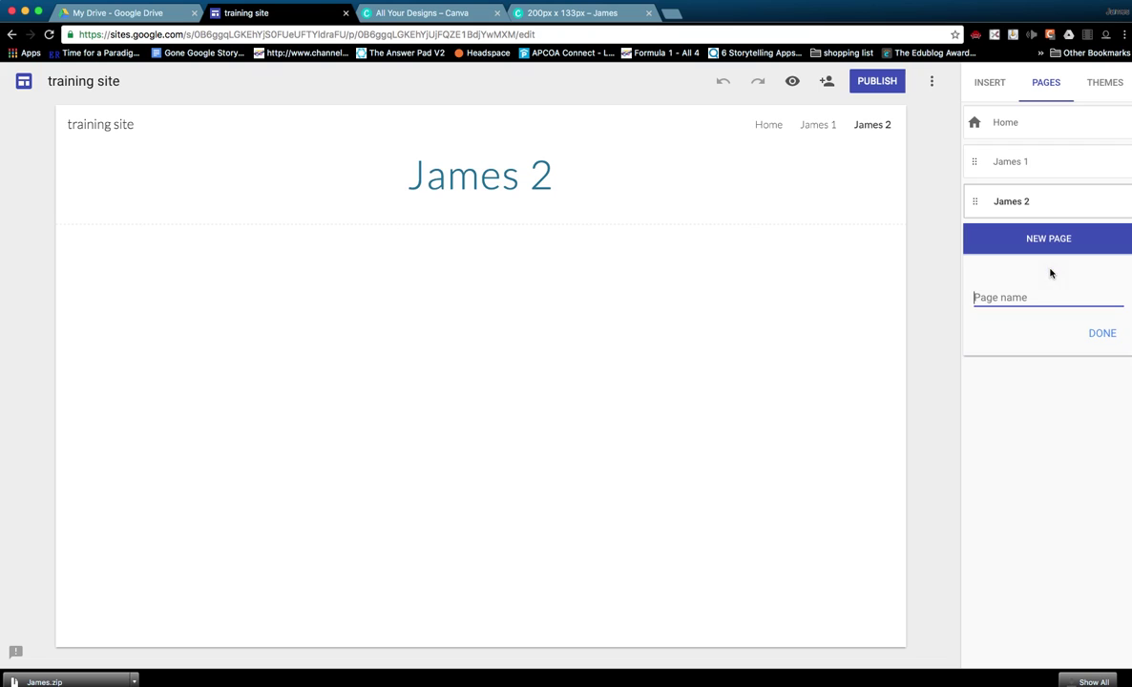
pyautogui.write('james 3')
pyautogui.click(1104, 342)
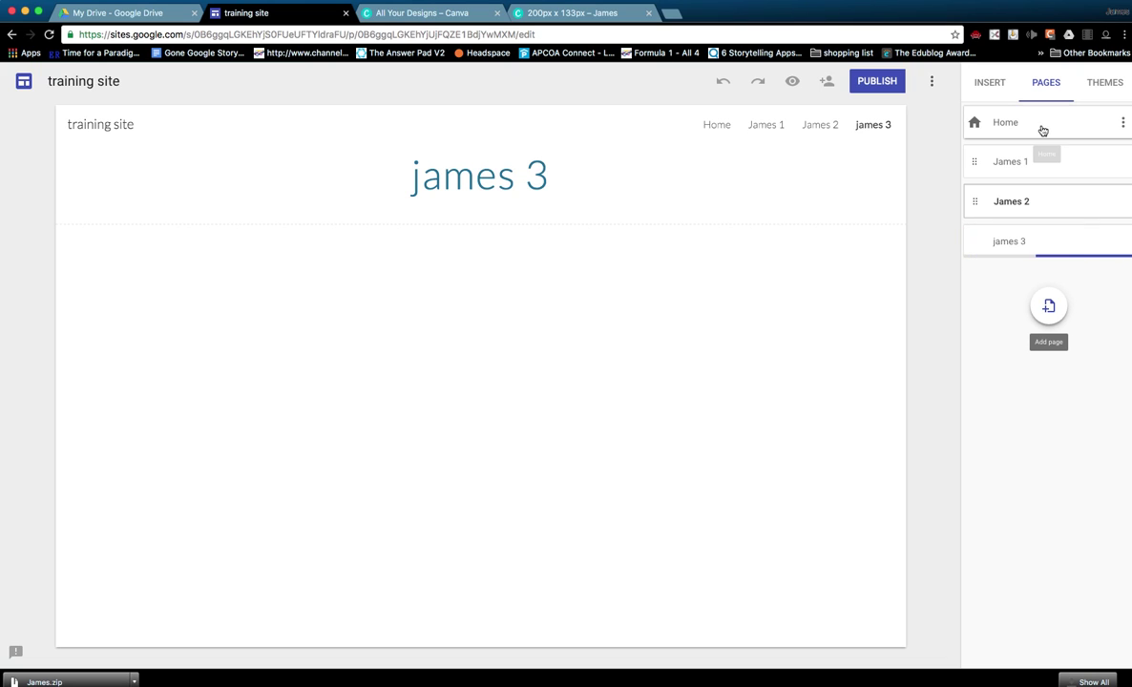
pyautogui.click(716, 127)
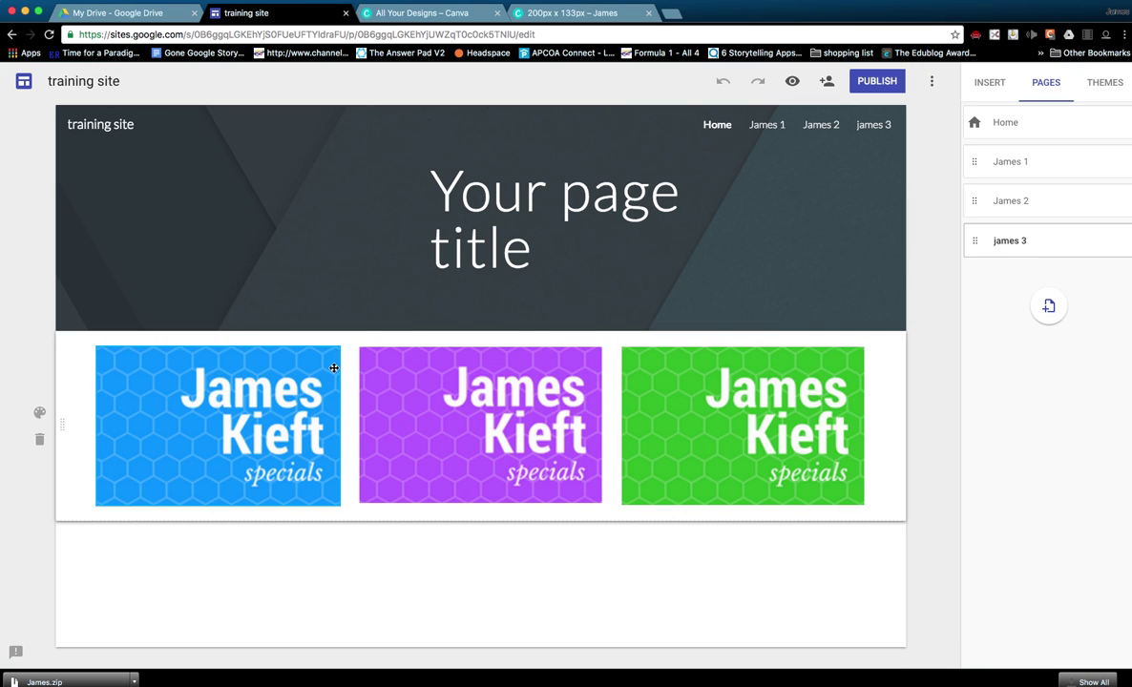
# Step: Link the blue image to the James 1 page
pyautogui.click(190, 418)
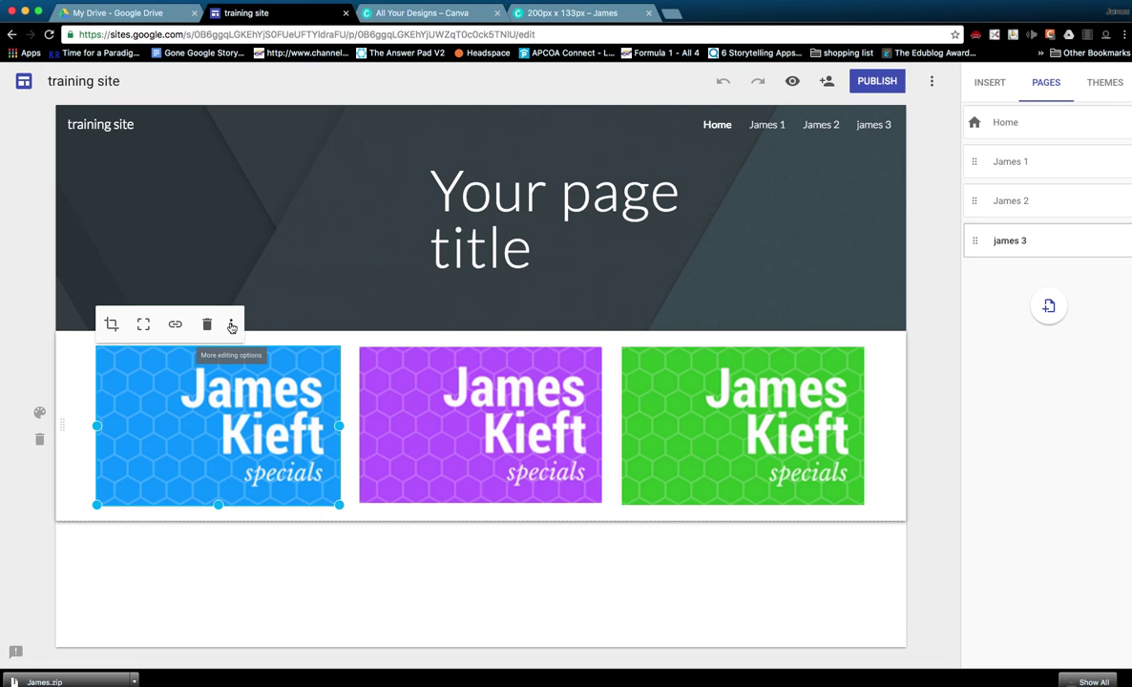
pyautogui.click(231, 326)
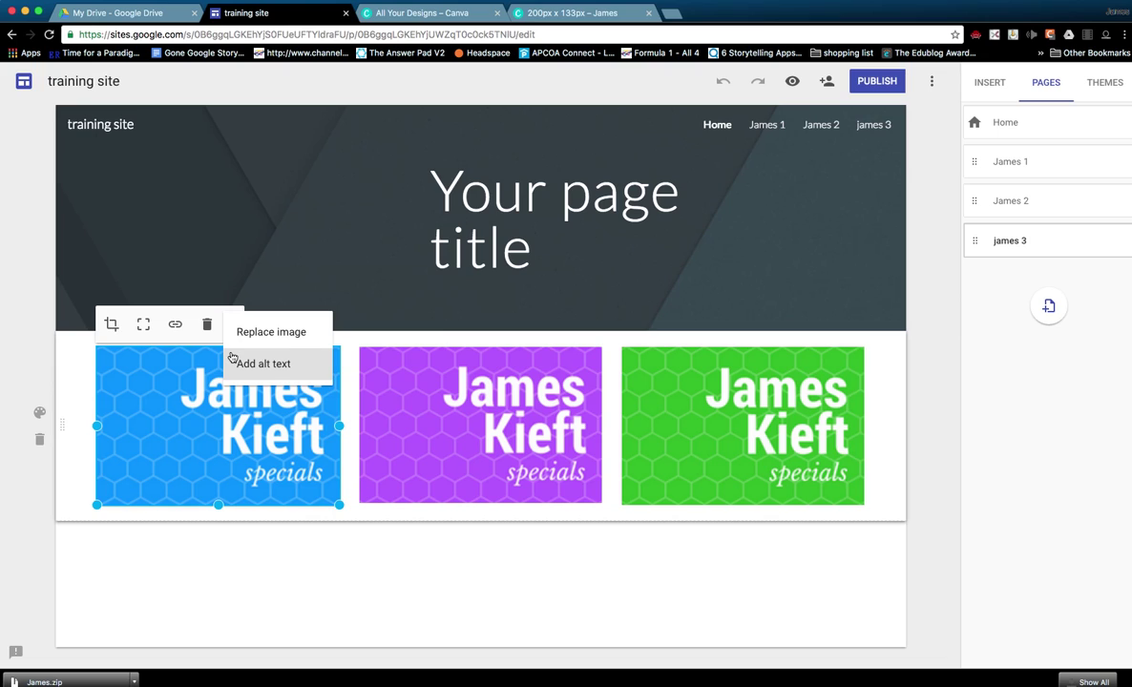
pyautogui.click(174, 325)
pyautogui.click(181, 381)
pyautogui.click(315, 324)
# Step: Link the purple image to James 2 and the green image to james 3
pyautogui.click(476, 445)
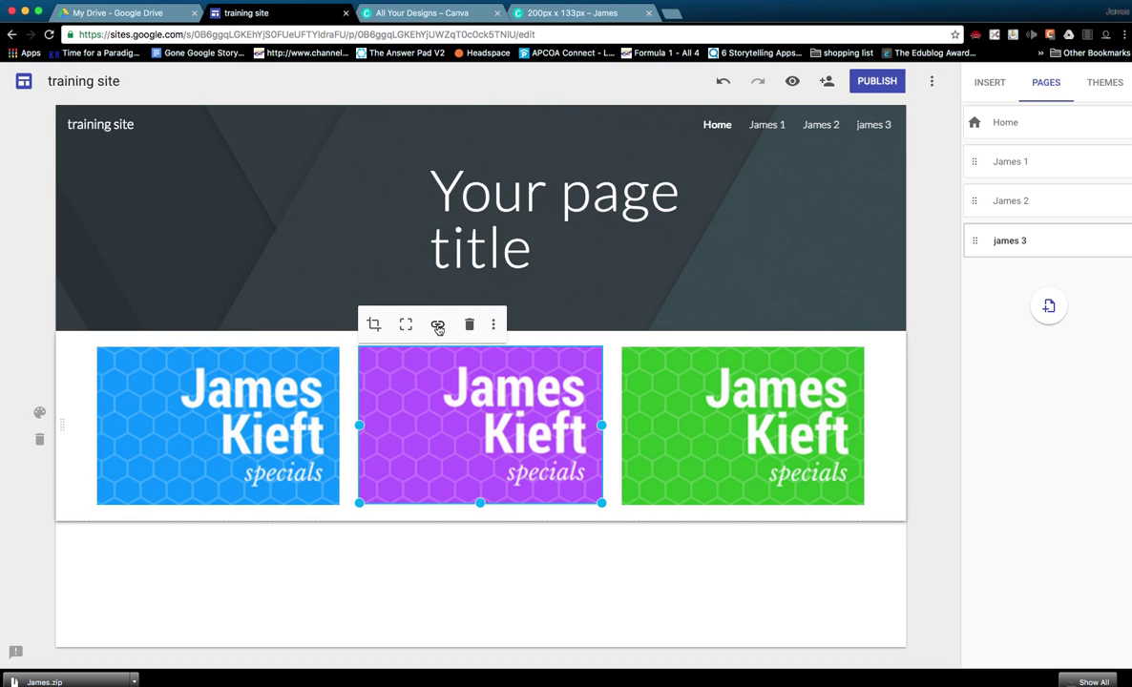
pyautogui.click(438, 323)
pyautogui.click(447, 410)
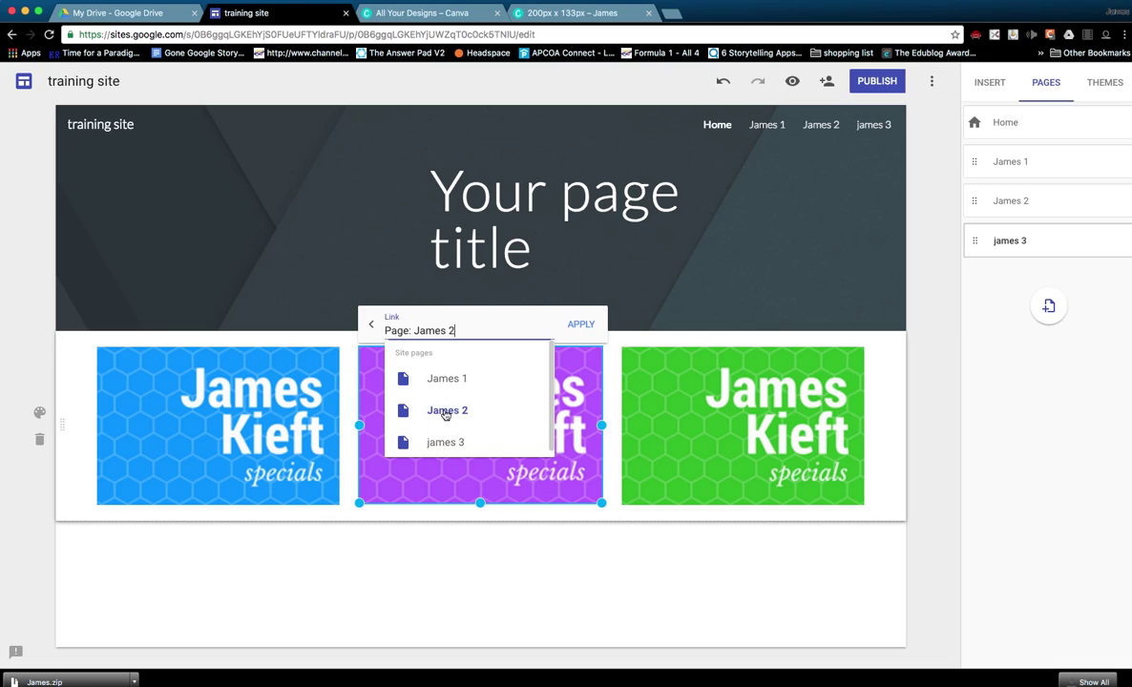
pyautogui.click(572, 328)
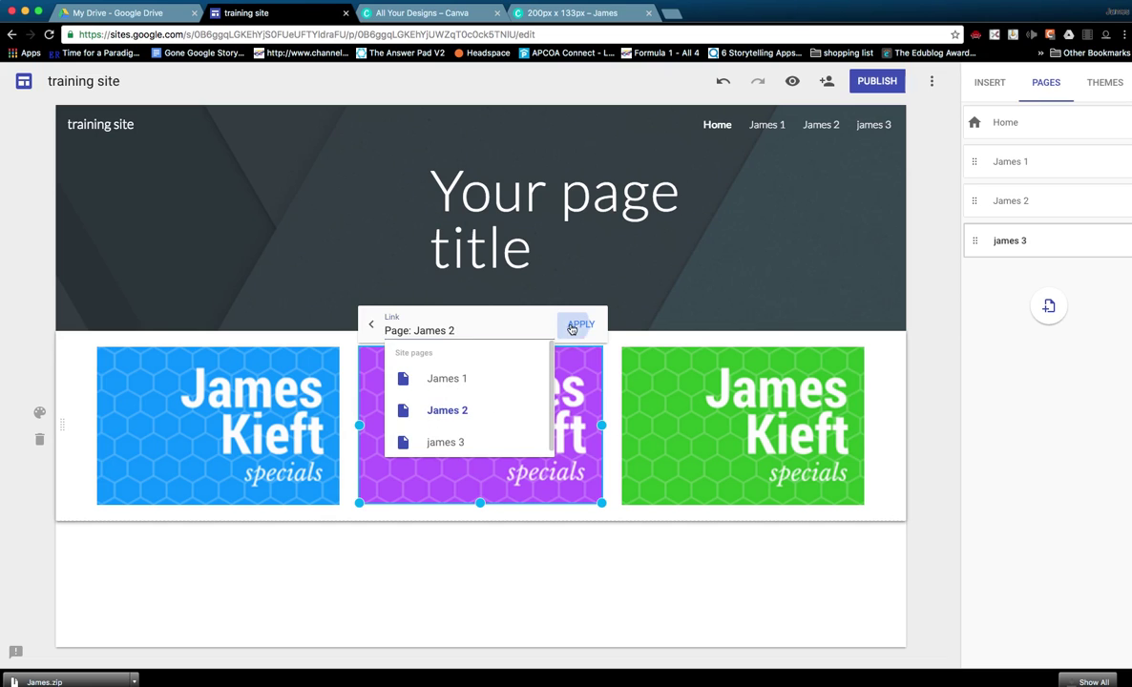
pyautogui.click(698, 427)
pyautogui.click(699, 324)
pyautogui.click(709, 443)
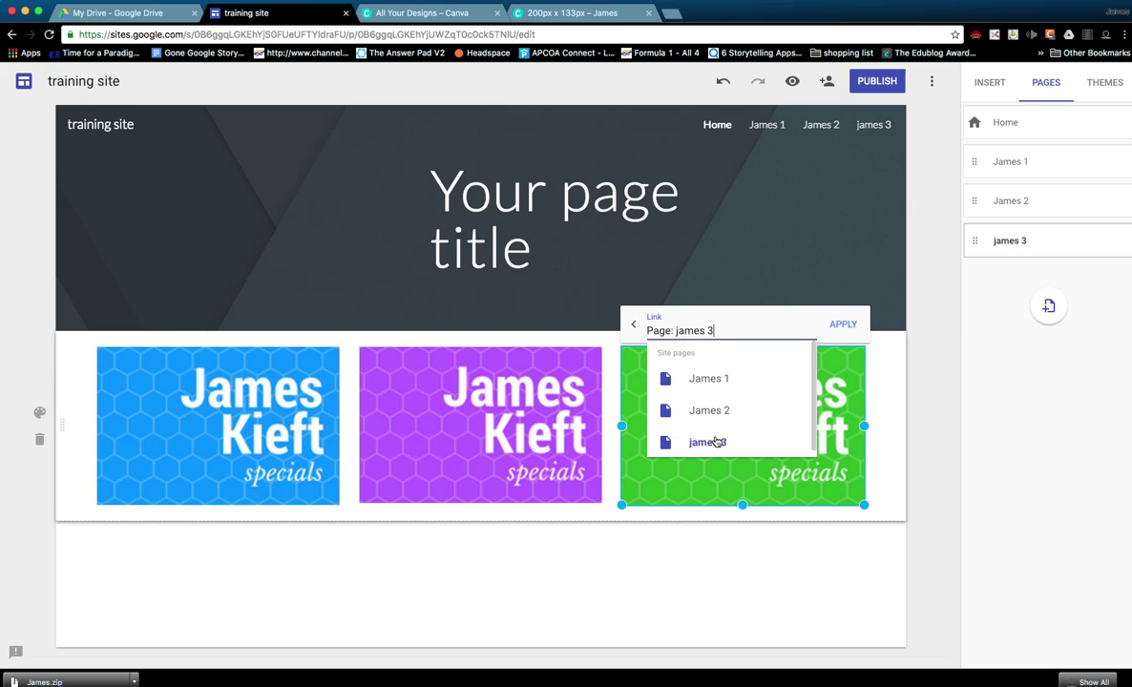
pyautogui.click(843, 324)
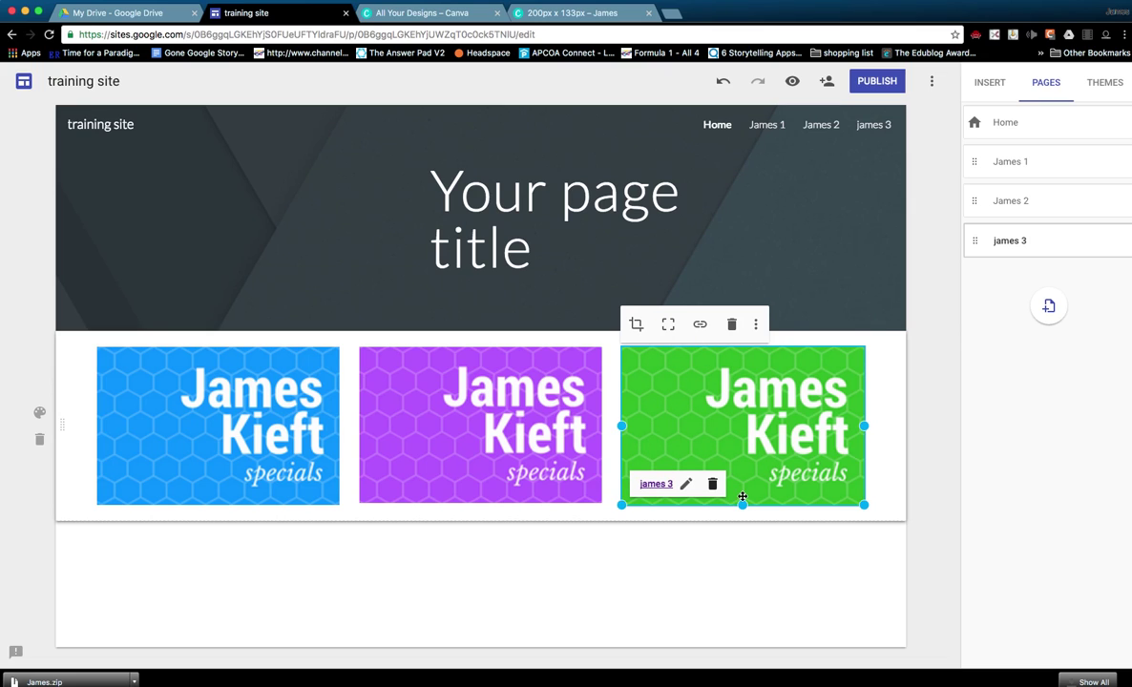